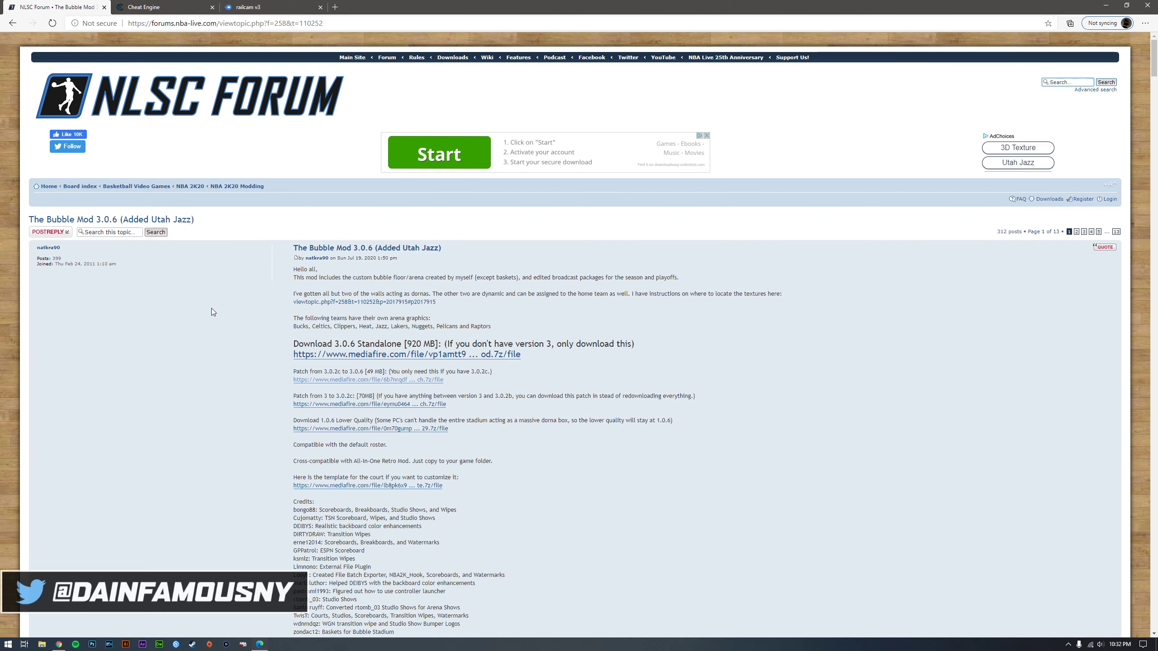
Look over the current page, then switch to the Cheat Engine website tab.
scroll(234, 284, down, 6)
scroll(234, 281, up, 6)
scroll(282, 250, down, 3)
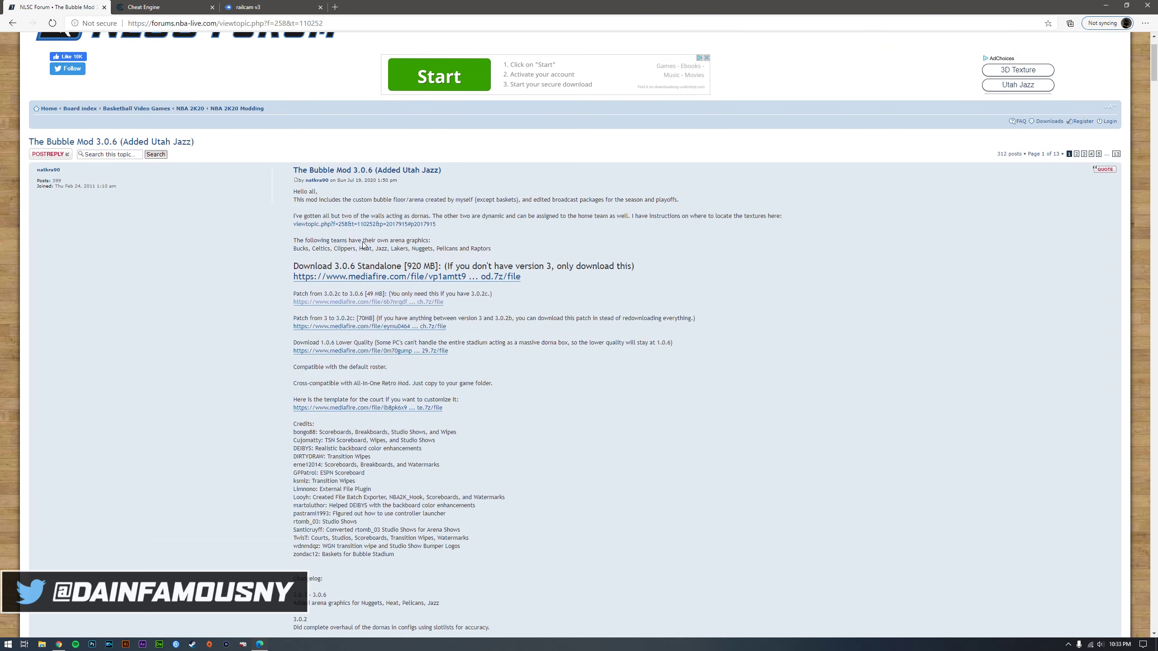
scroll(280, 250, up, 3)
scroll(280, 254, down, 2)
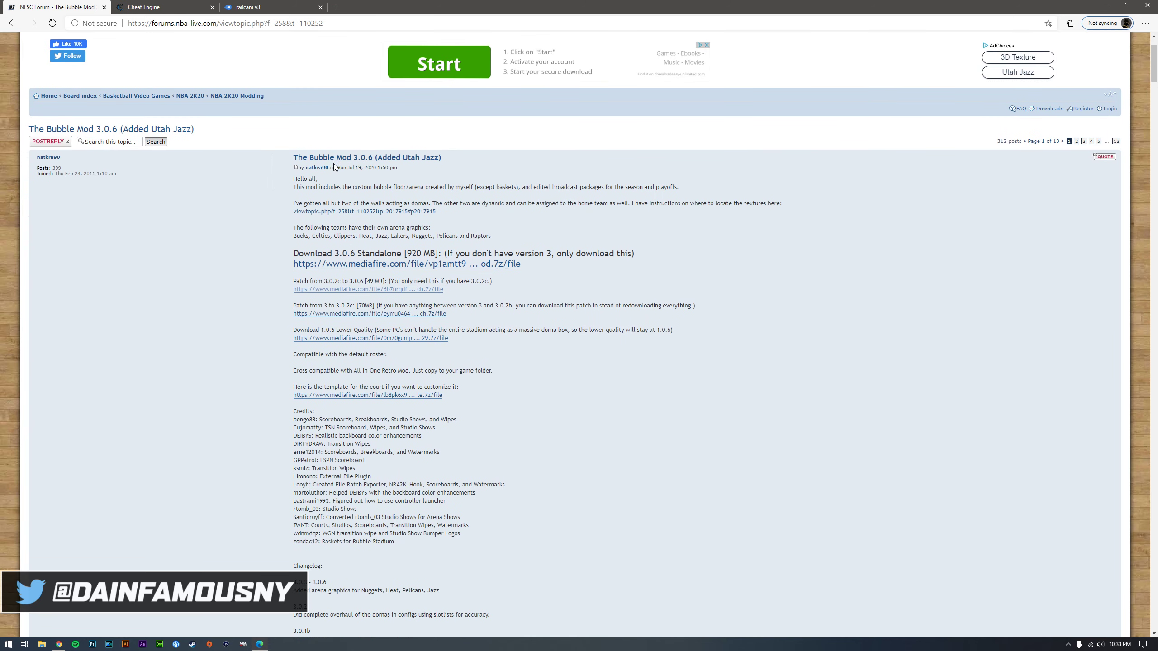
scroll(240, 256, up, 2)
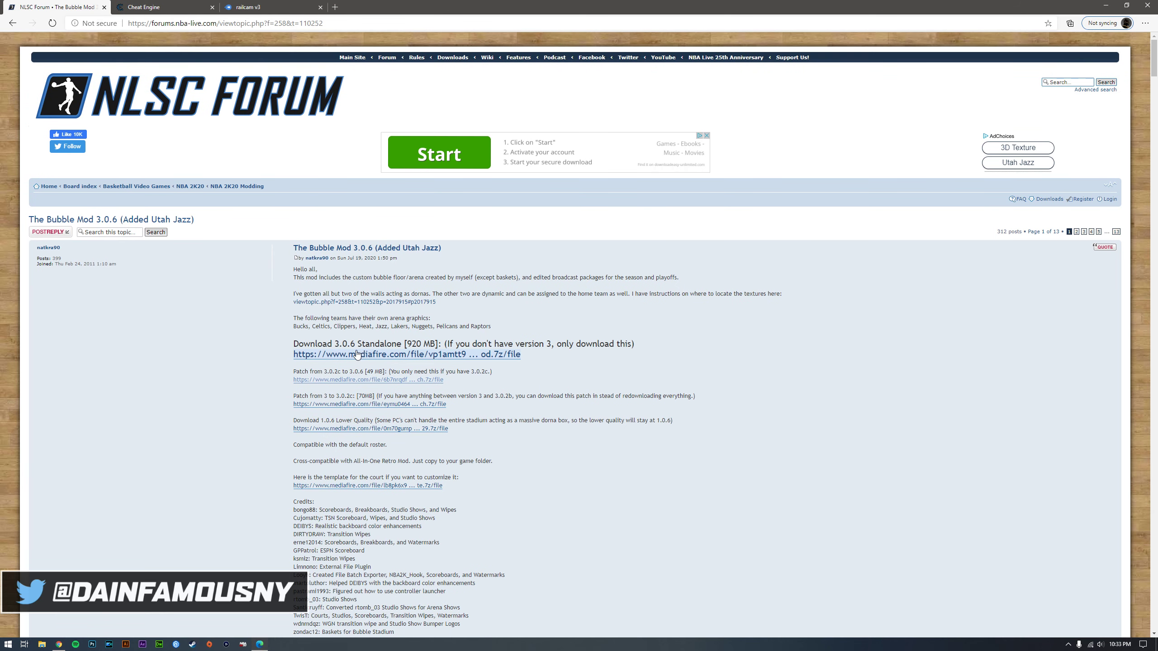
scroll(223, 278, down, 5)
scroll(224, 279, up, 5)
key(ctrl+Tab)
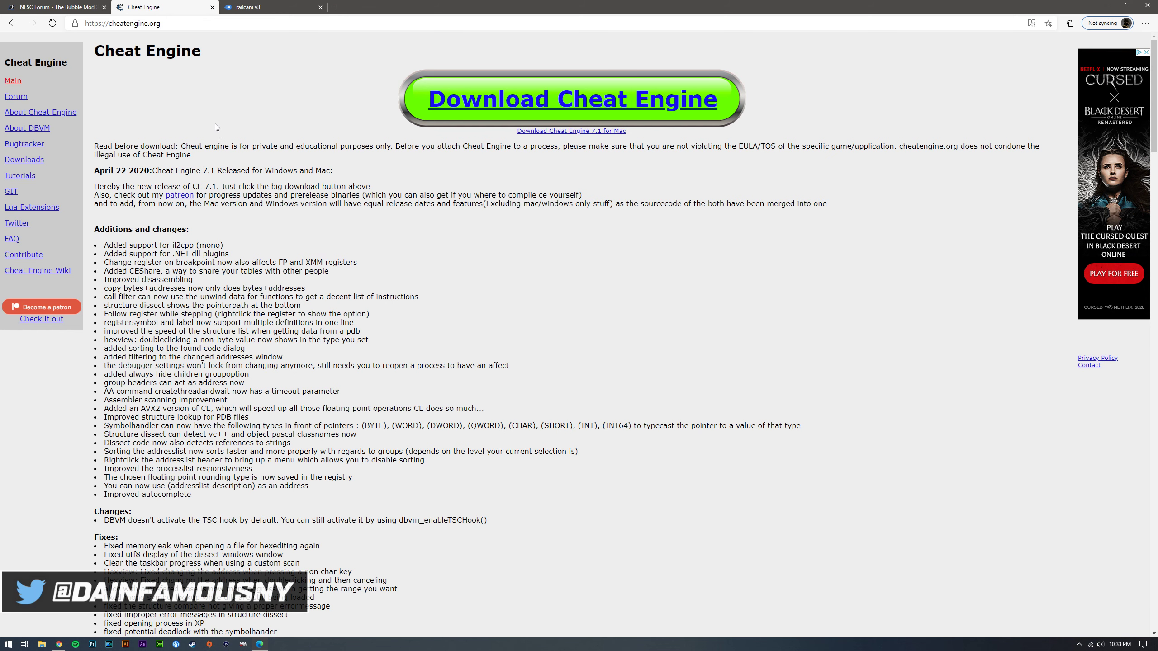
click(169, 23)
click(175, 22)
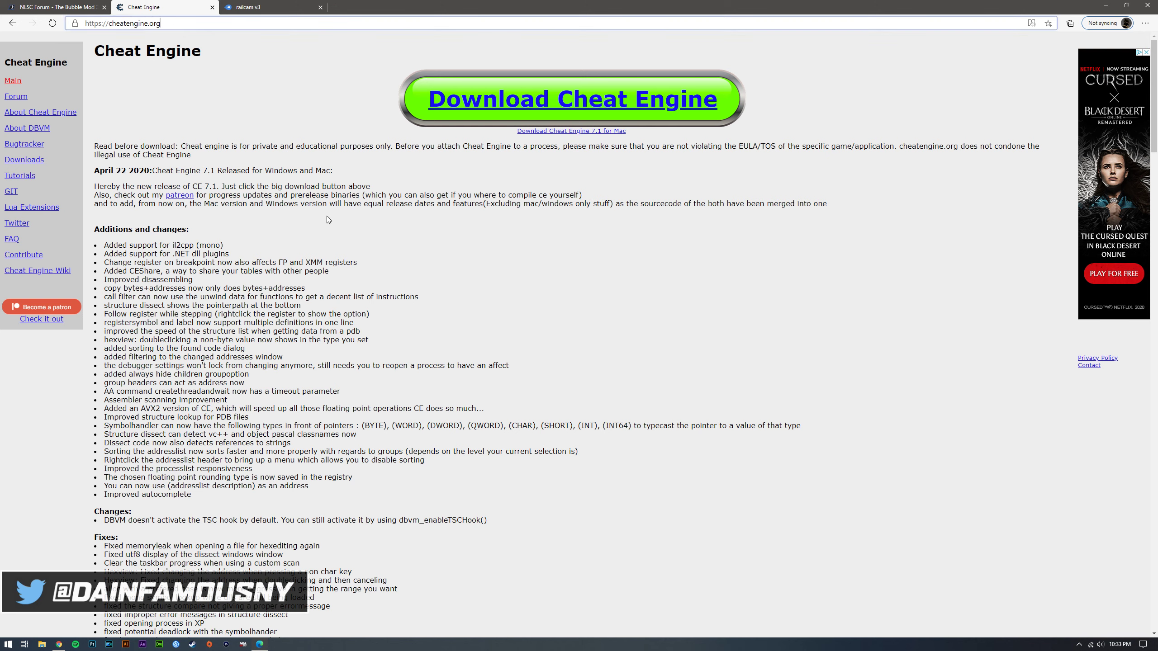
Download and run the Cheat Engine 7.1 installer, accepting its licence agreement.
click(504, 103)
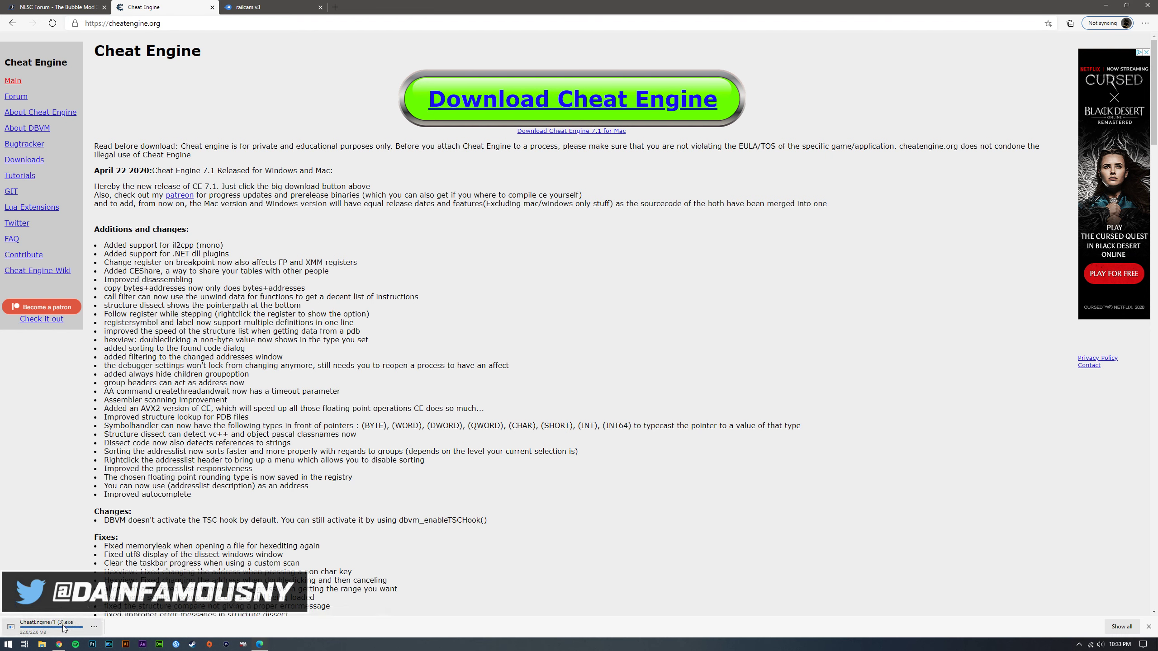
click(58, 625)
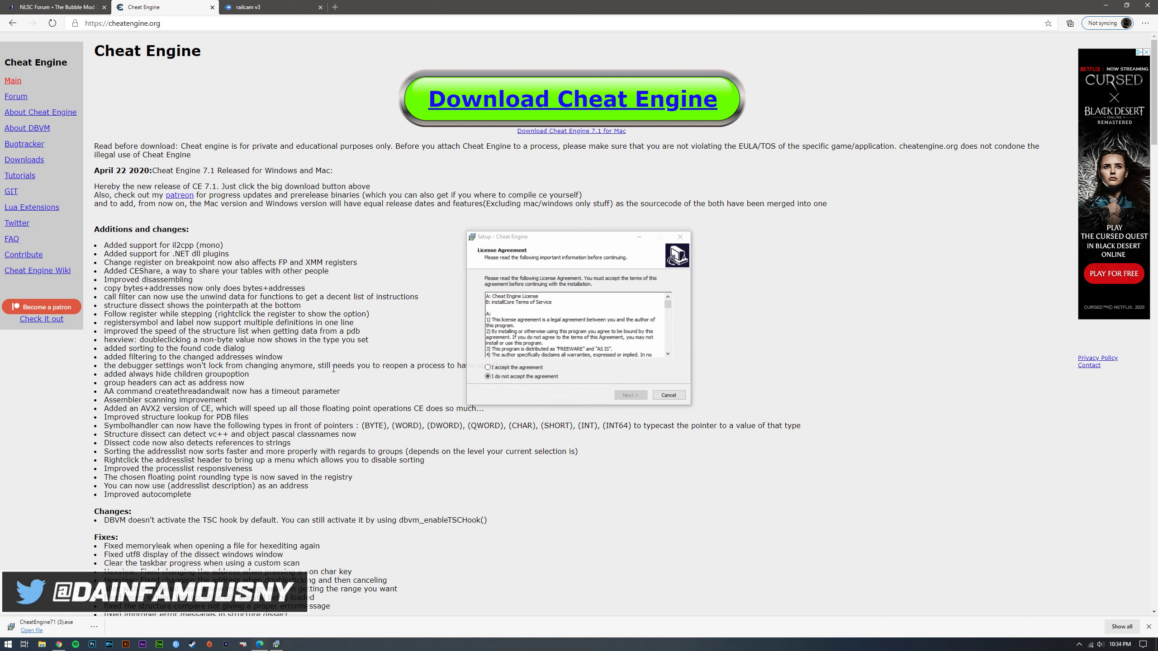
click(518, 369)
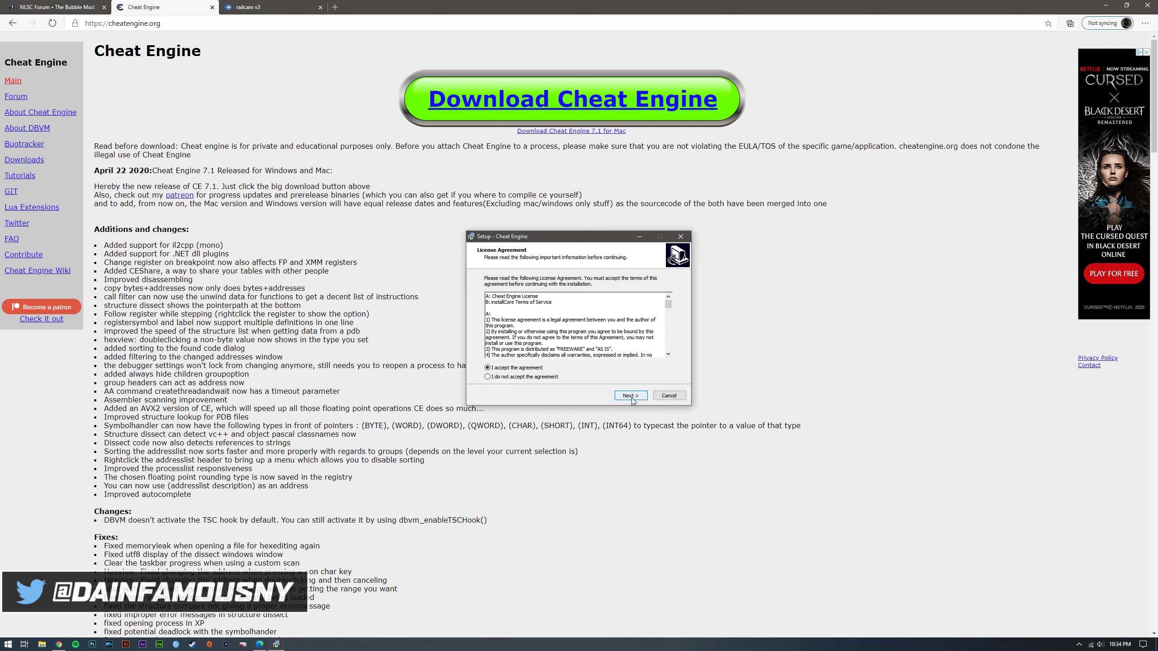
drag(589, 241, 411, 247)
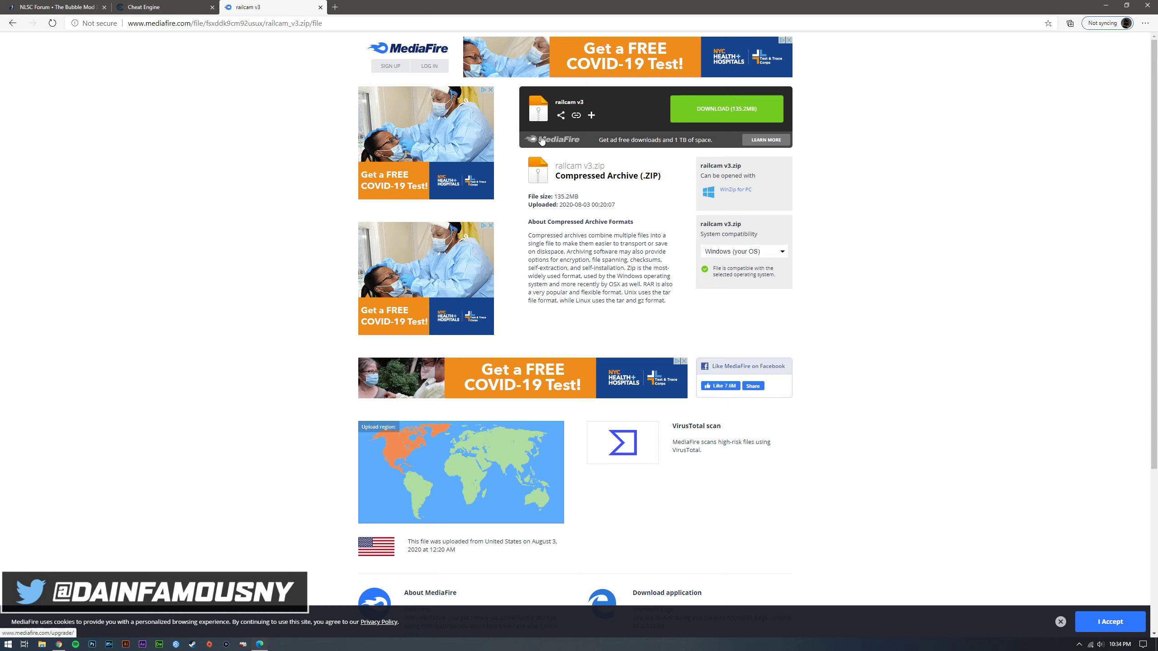
Start the railcam v3.zip (135.2MB) download and close the ad pop-up window.
click(723, 111)
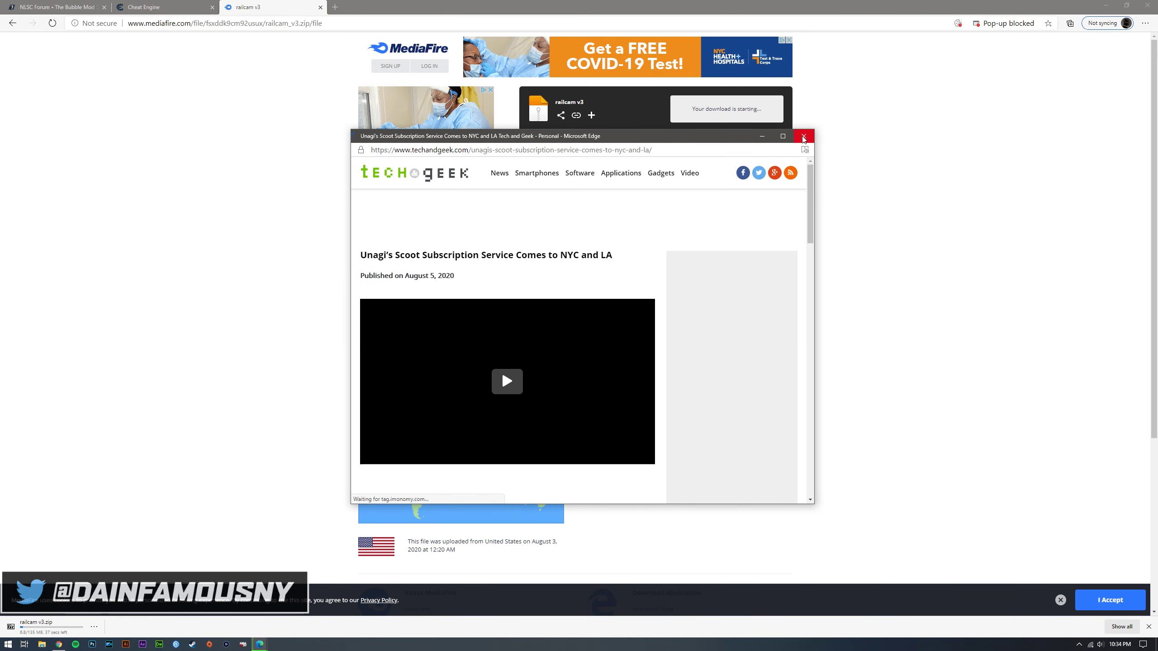
click(803, 137)
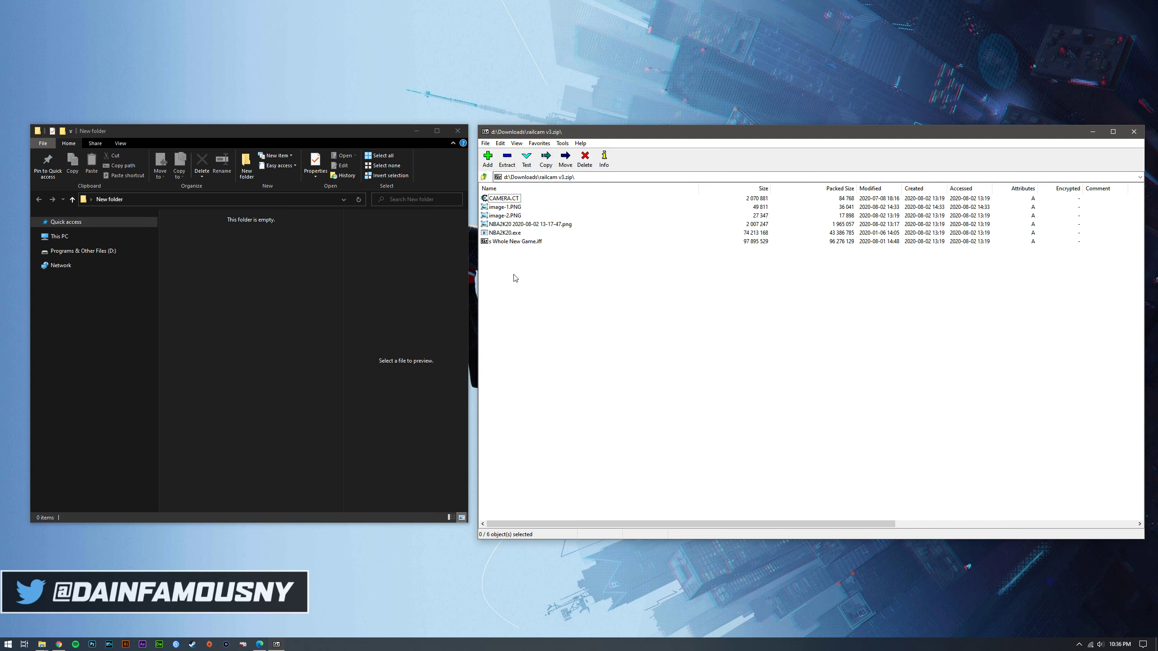
Drag all six railcam v3.zip files into the empty New folder, then close 7-Zip.
drag(518, 271, 539, 241)
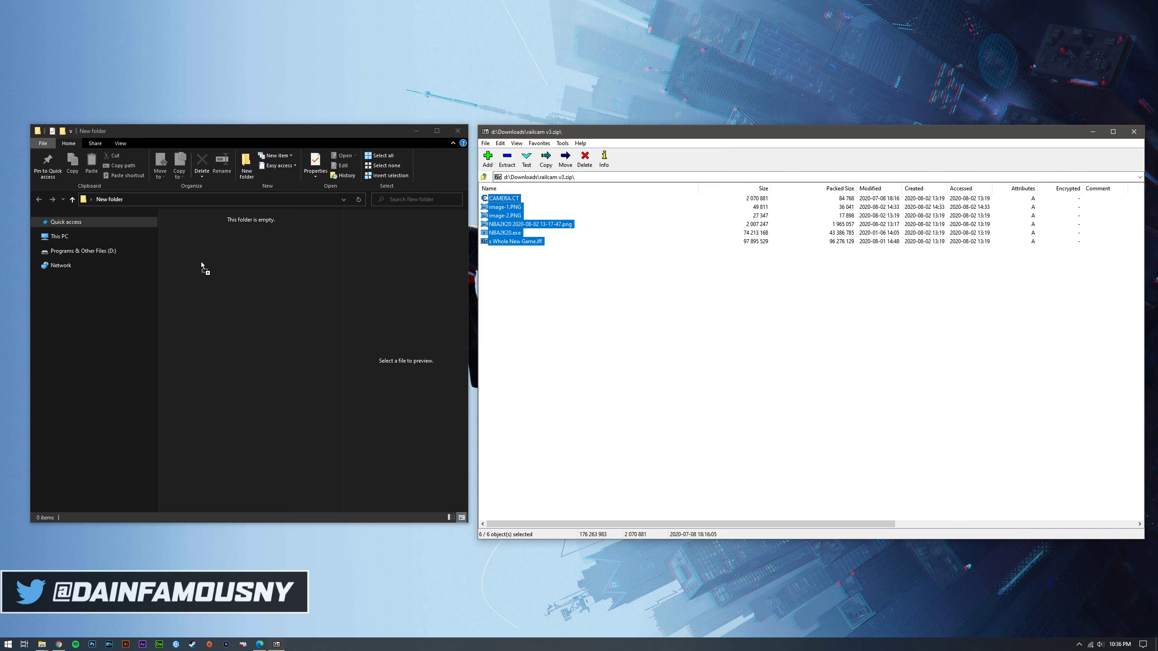
drag(201, 261, 201, 262)
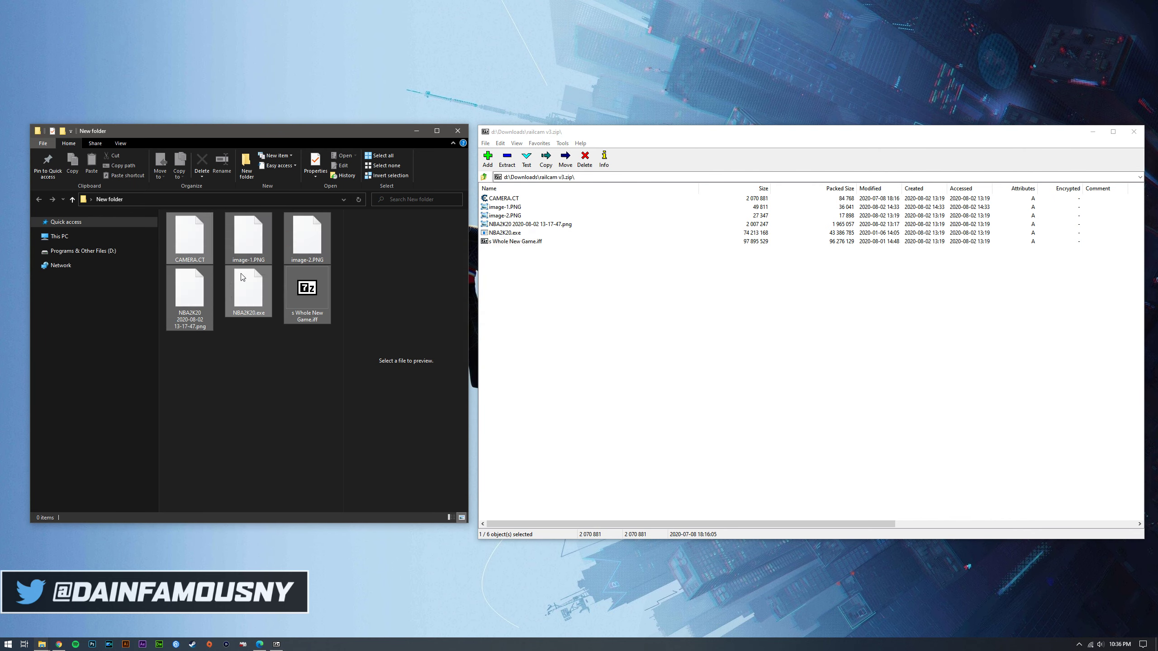
click(244, 350)
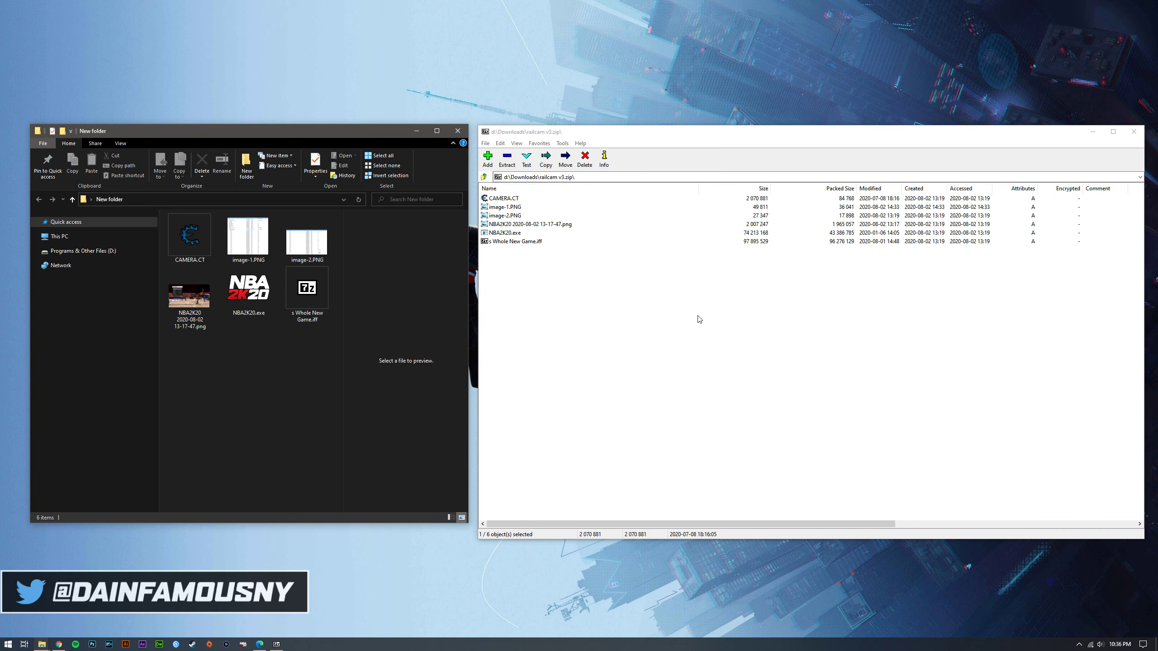
click(1135, 132)
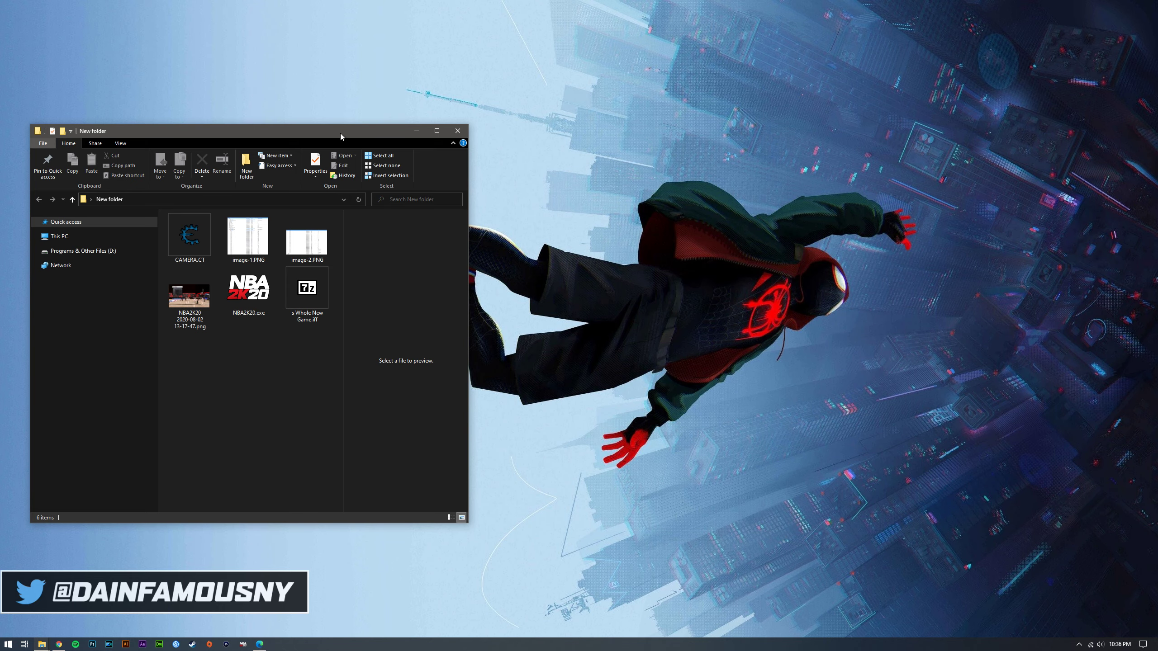
Place the steamapps\common\NBA 2K20 window beside New folder and select NBA2K20.exe.
drag(342, 133, 330, 132)
drag(304, 365, 179, 230)
click(246, 357)
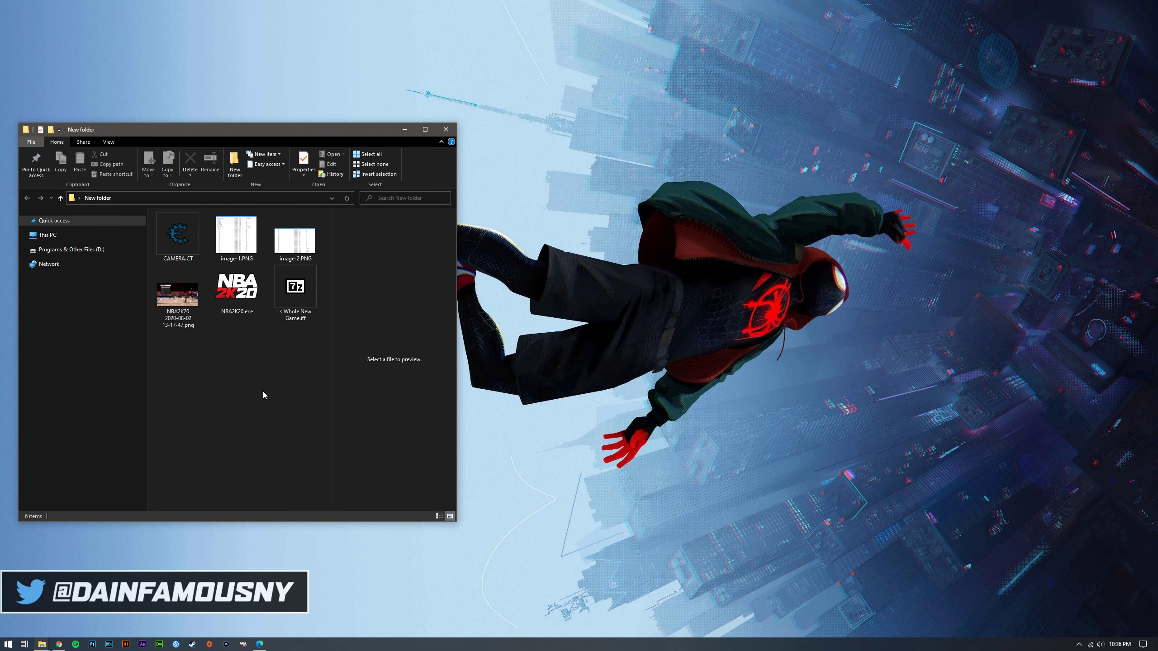
key(alt+Tab)
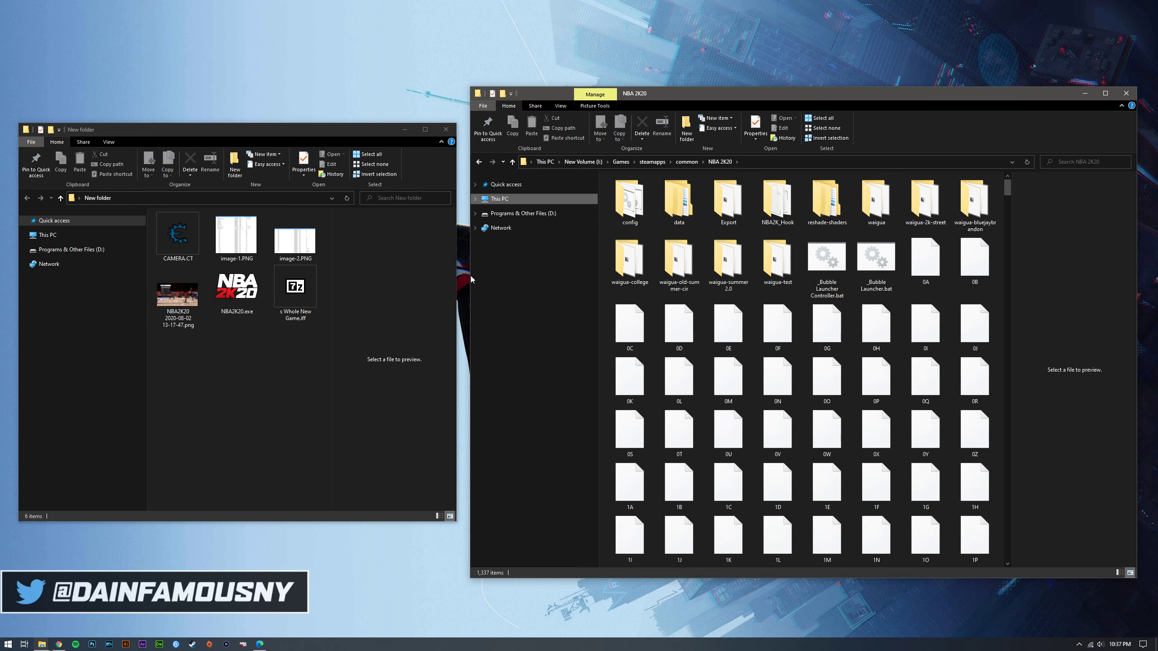
drag(472, 277, 460, 280)
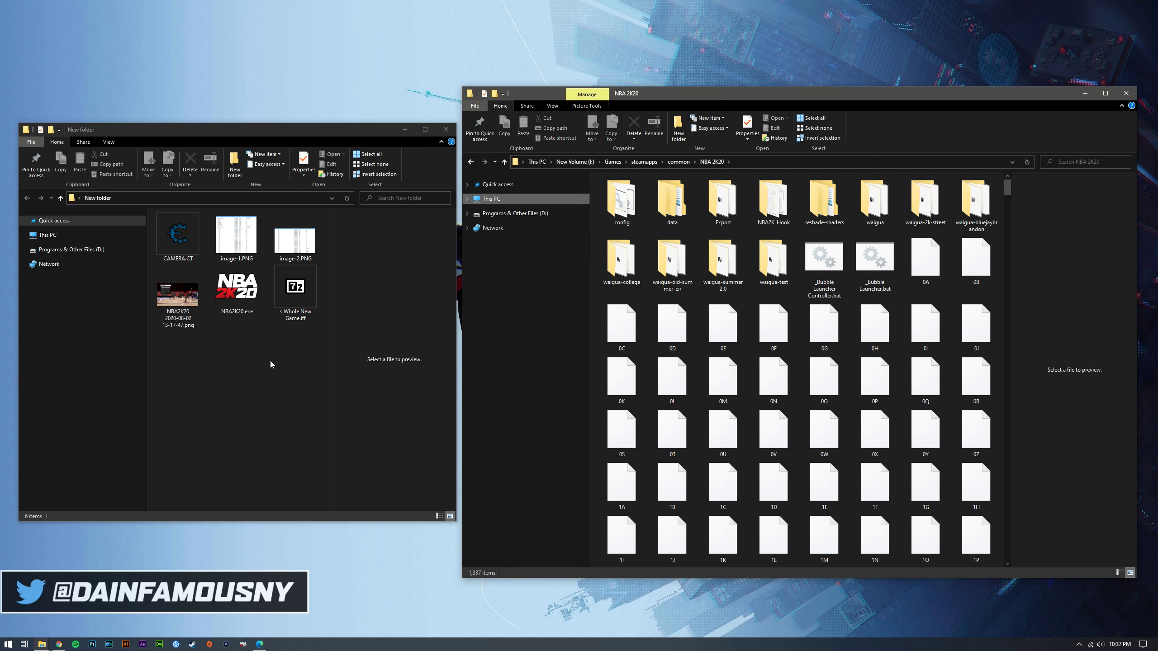
click(240, 294)
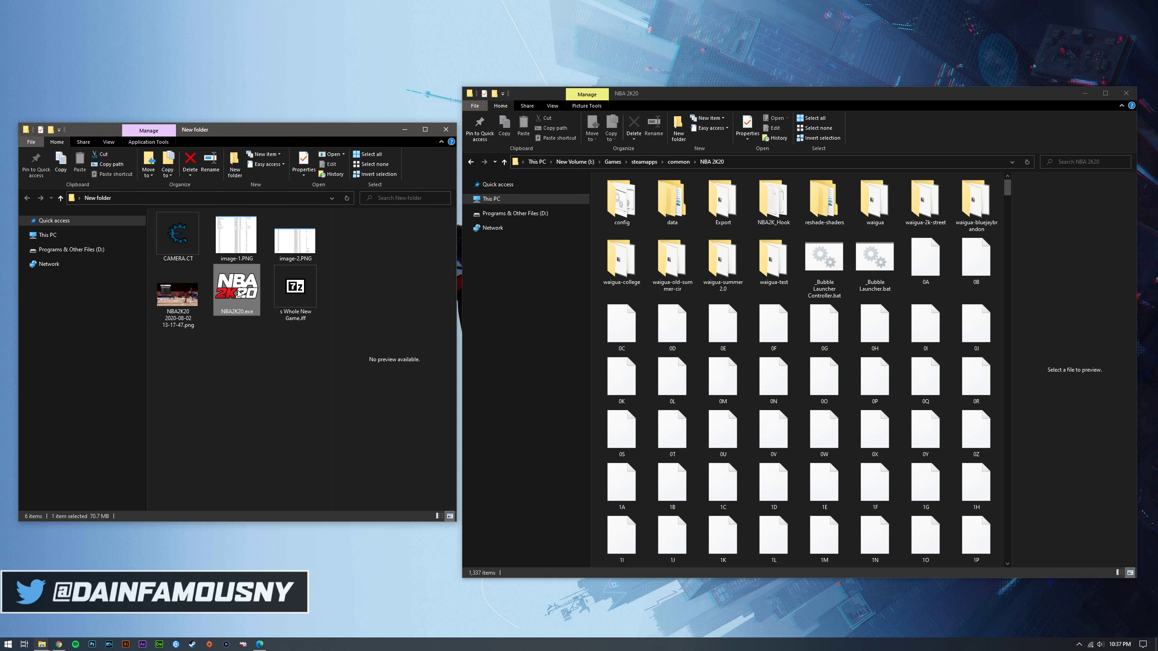
drag(235, 293, 798, 420)
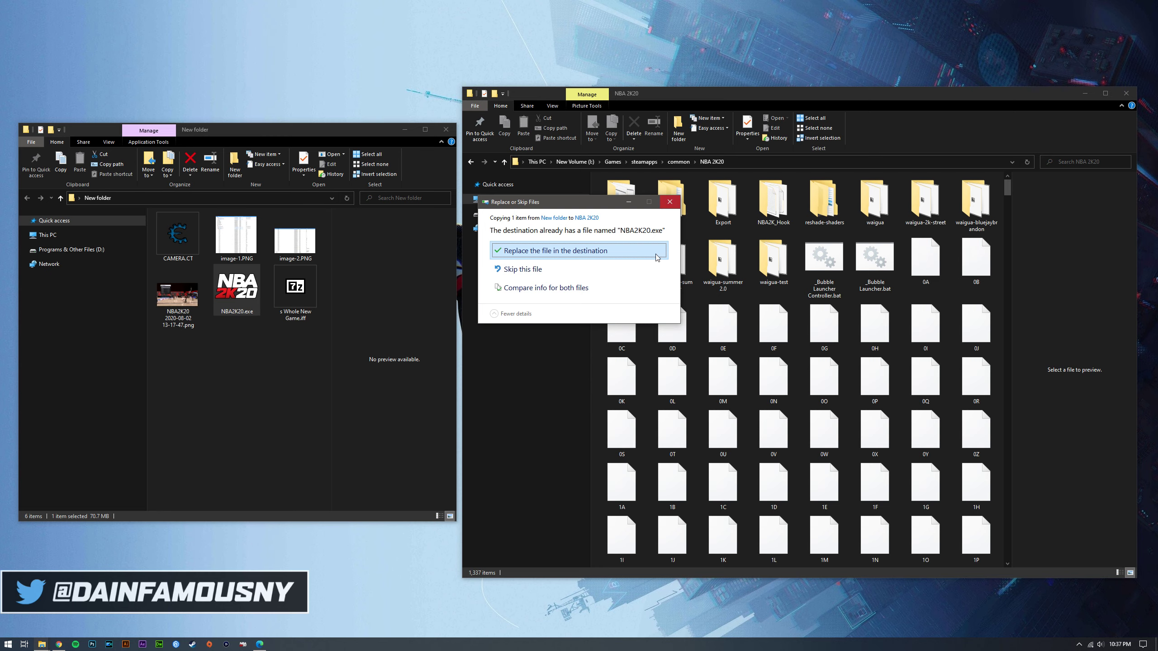
click(670, 202)
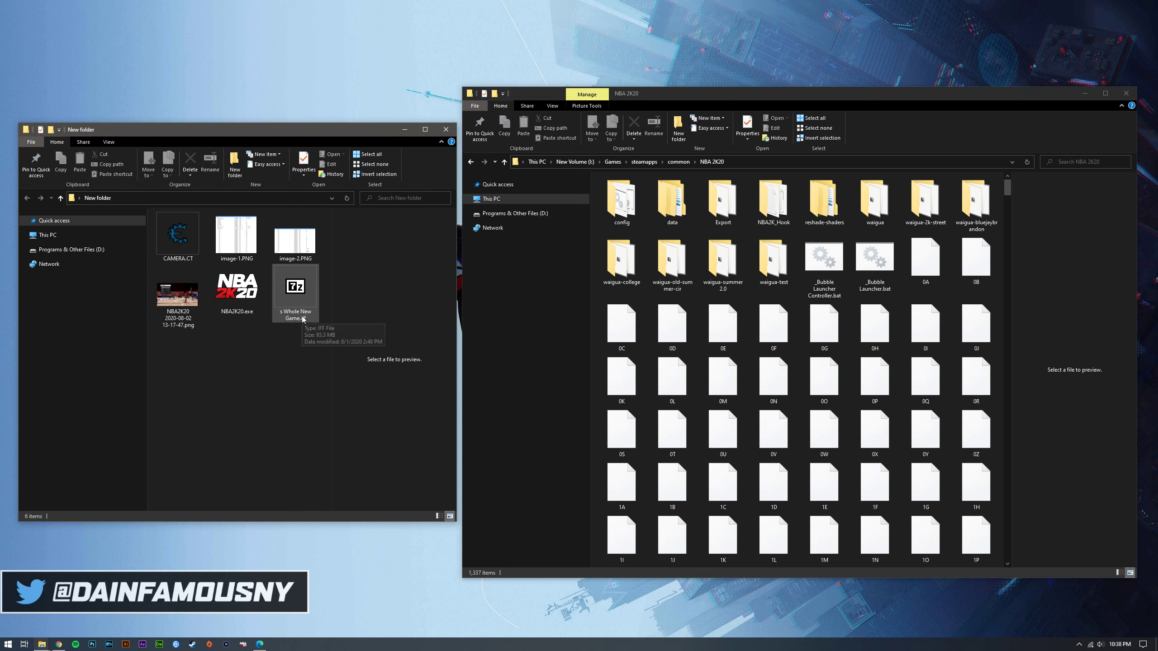
drag(299, 295, 870, 206)
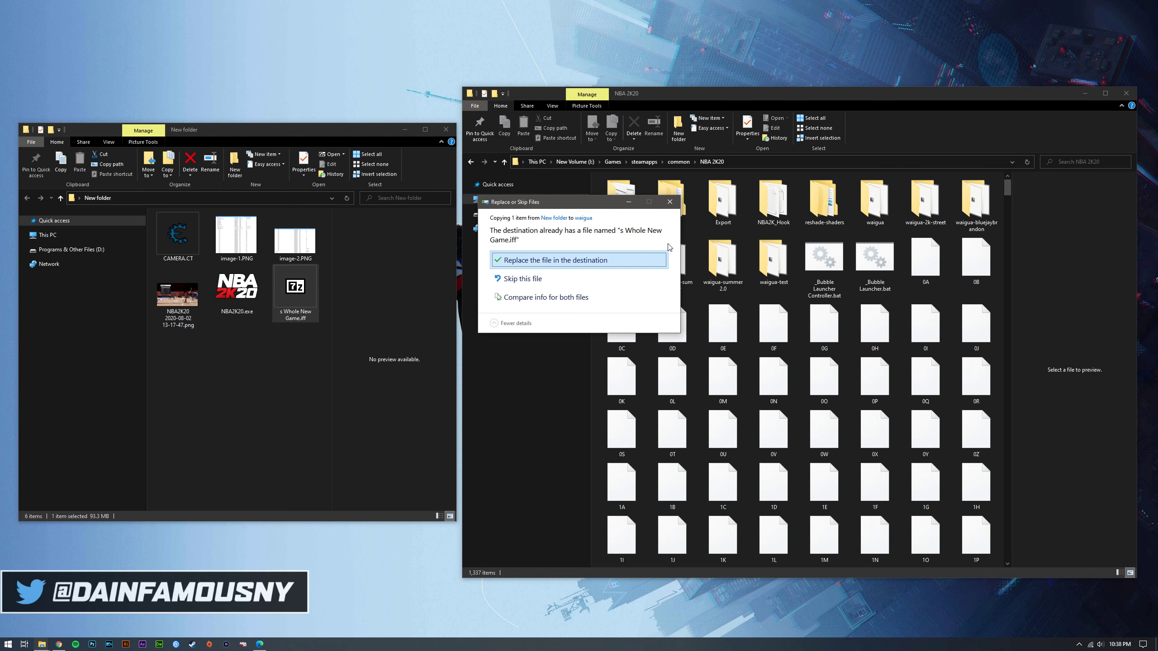
click(670, 202)
click(241, 296)
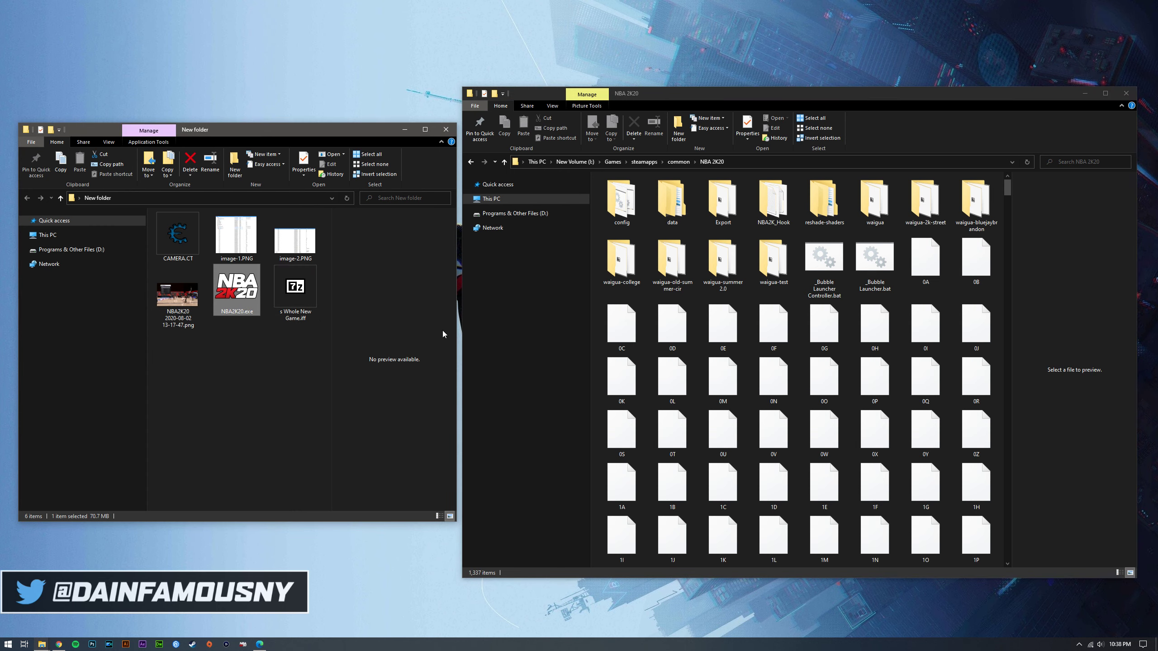
click(748, 408)
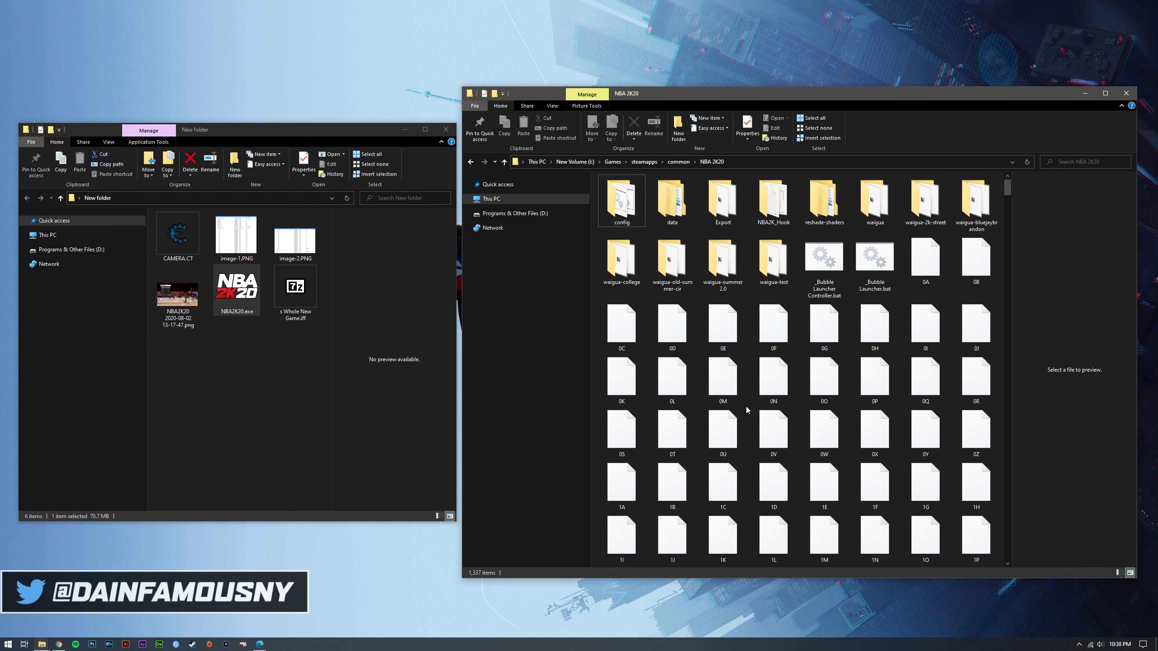
click(306, 310)
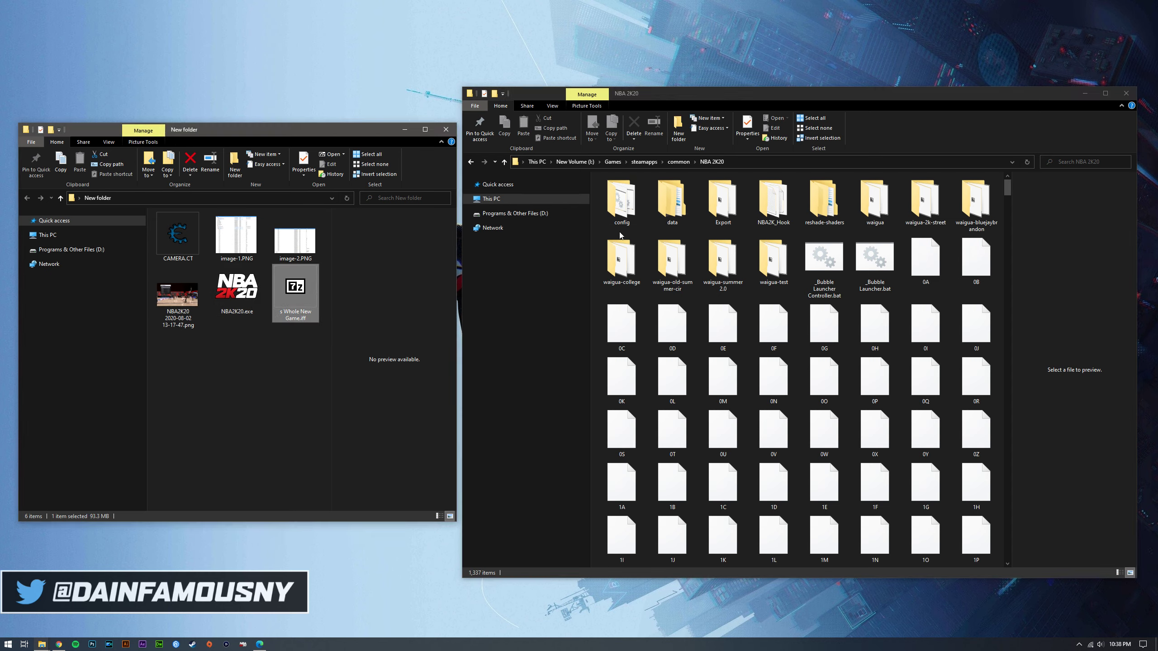
click(280, 355)
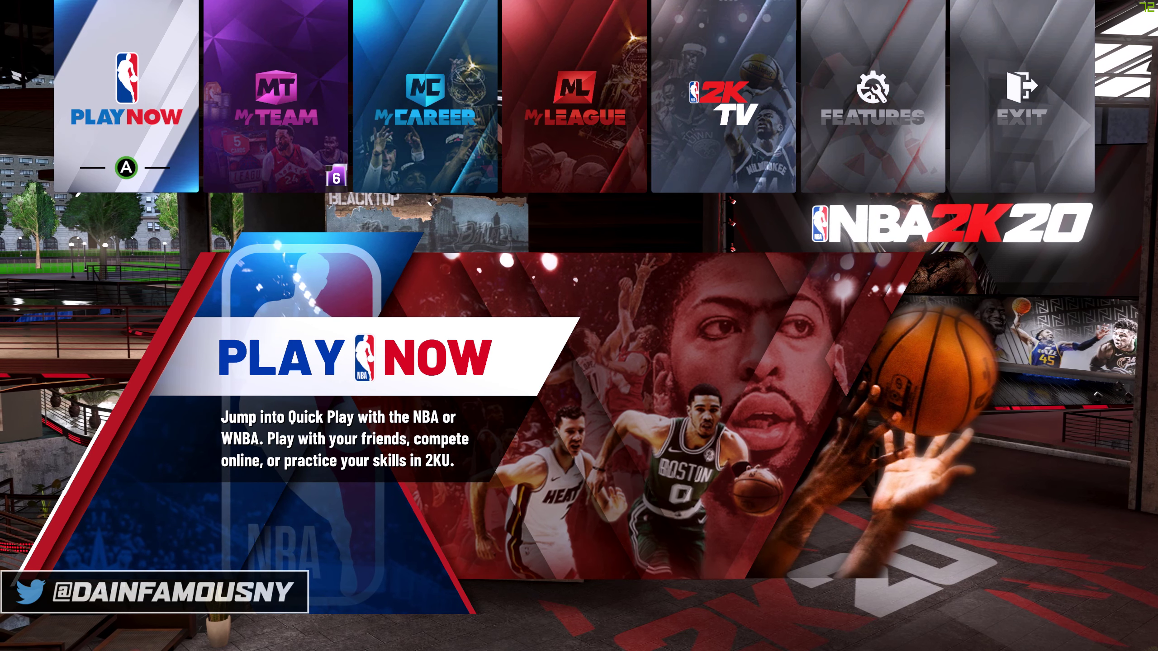
Launch Play Now > 2KU > Freestyle practice with the Warriors vs Raptors matchup.
key(Right)
key(Left)
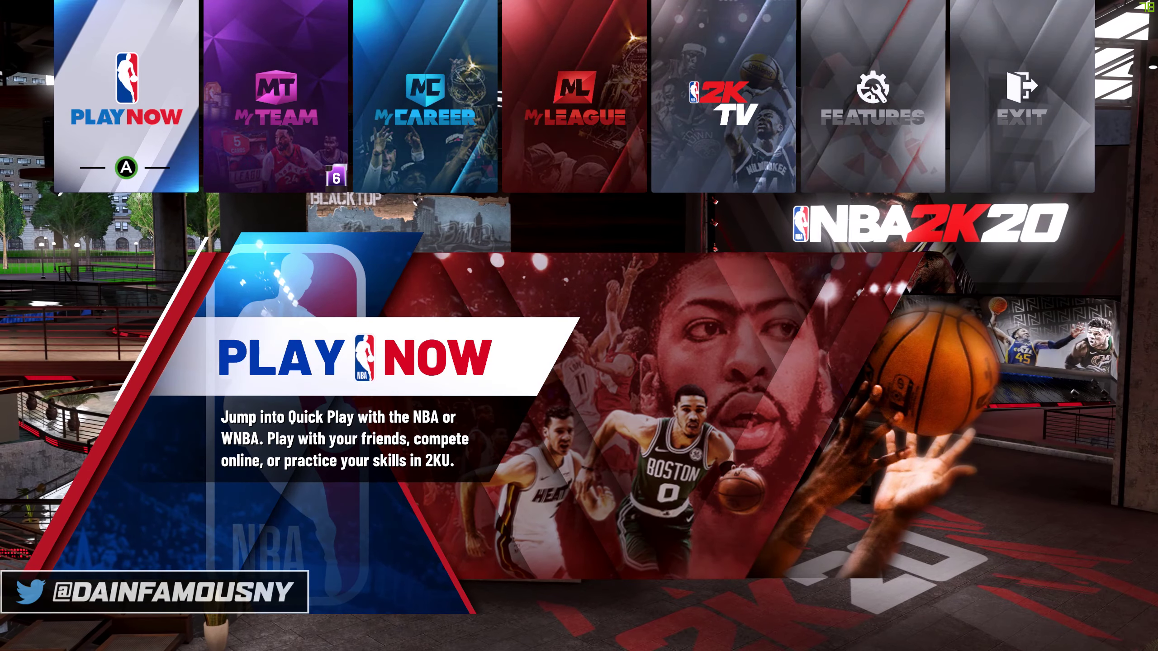
key(Return)
key(Right)
key(Right)
key(Right)
key(Right)
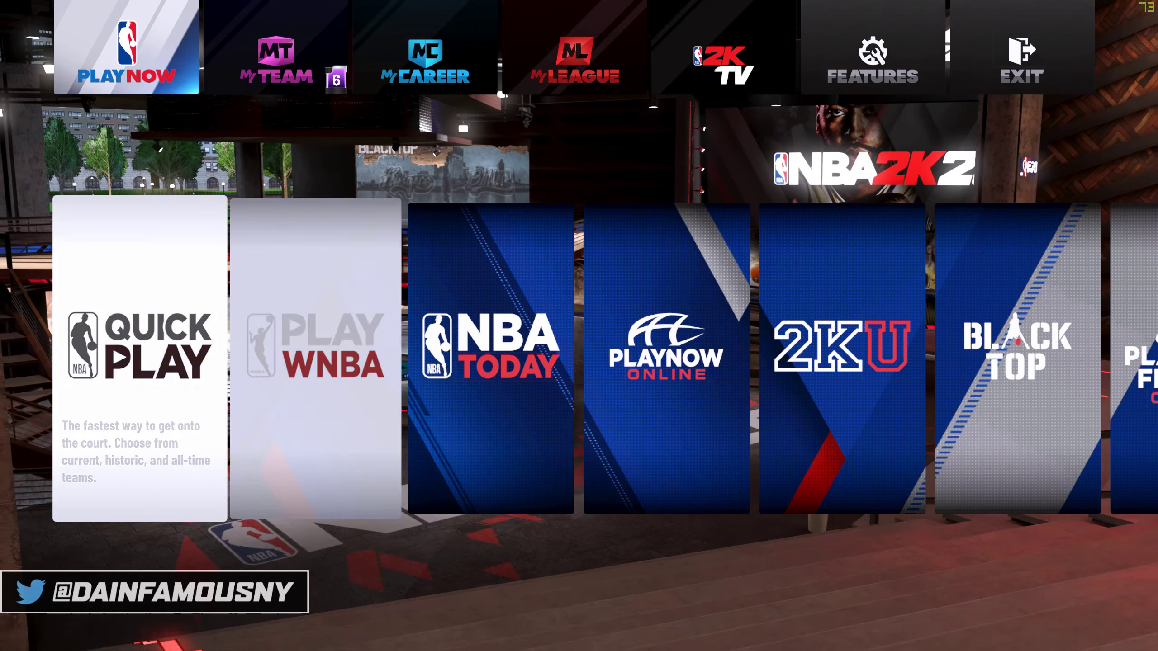
key(Return)
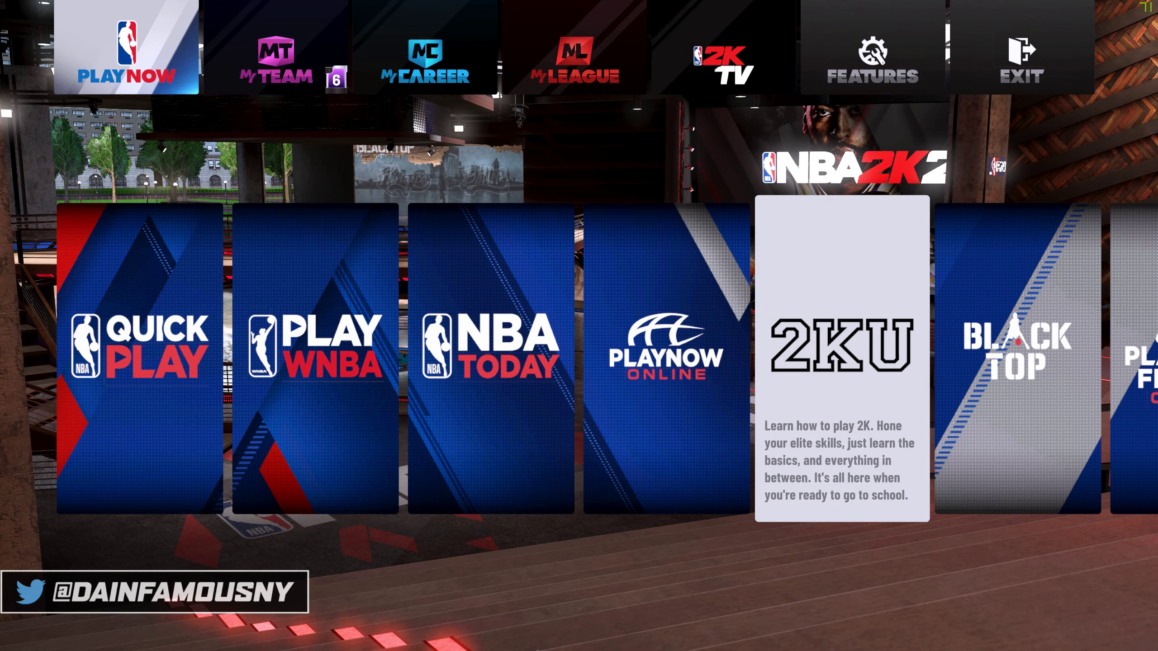
key(Right)
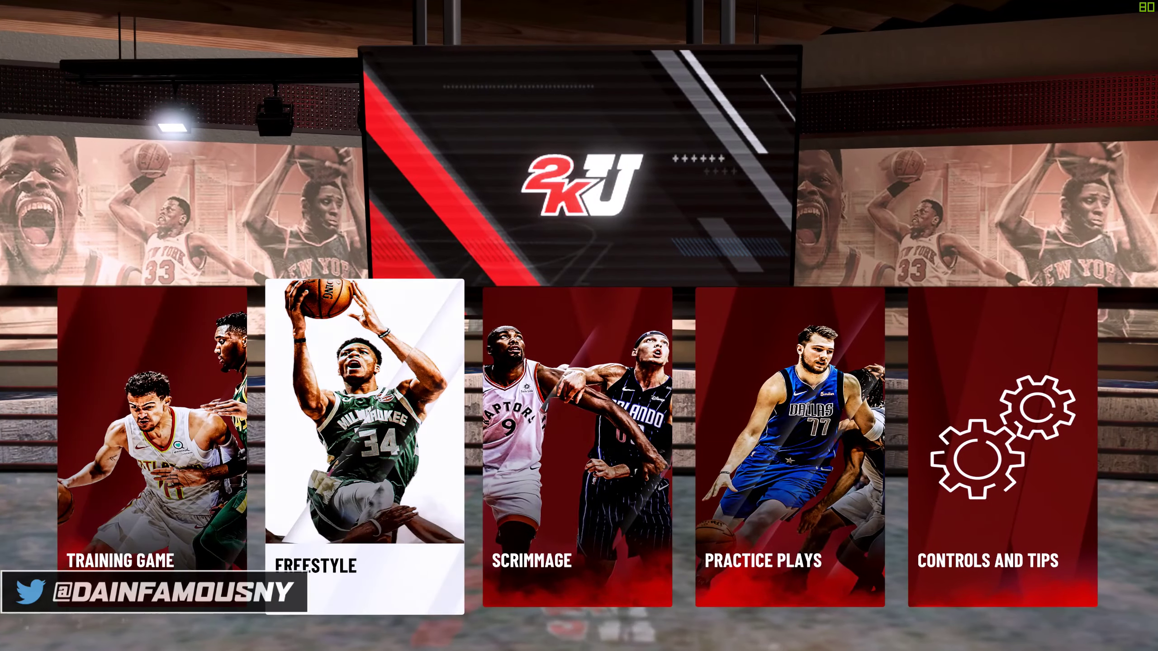
key(Return)
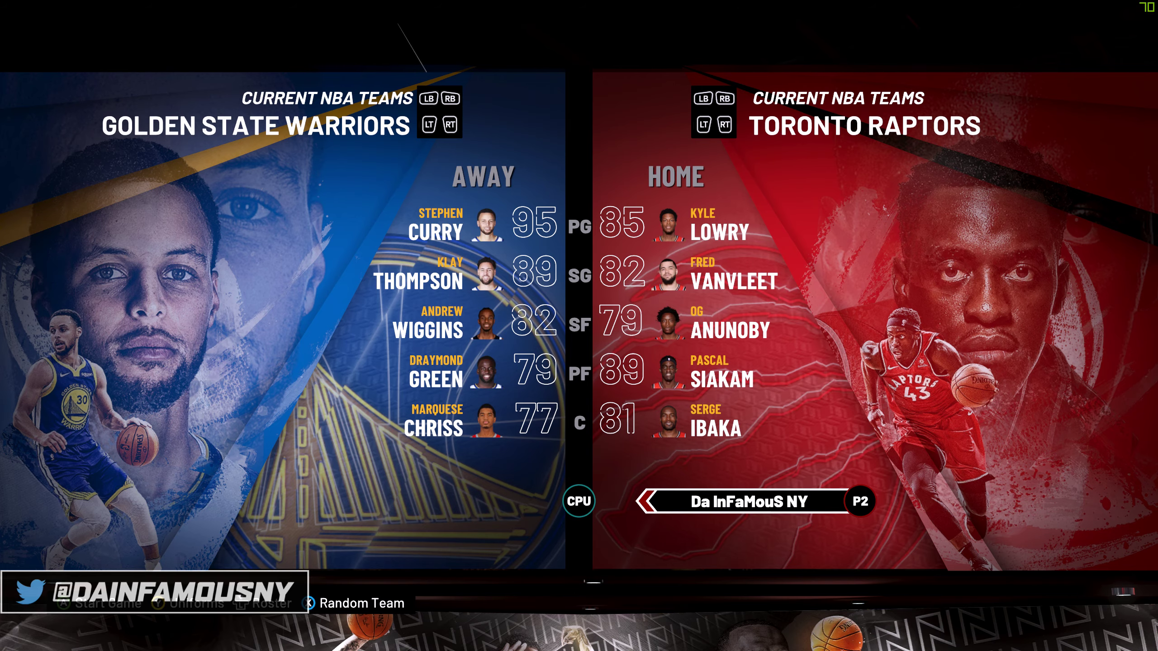
key(Return)
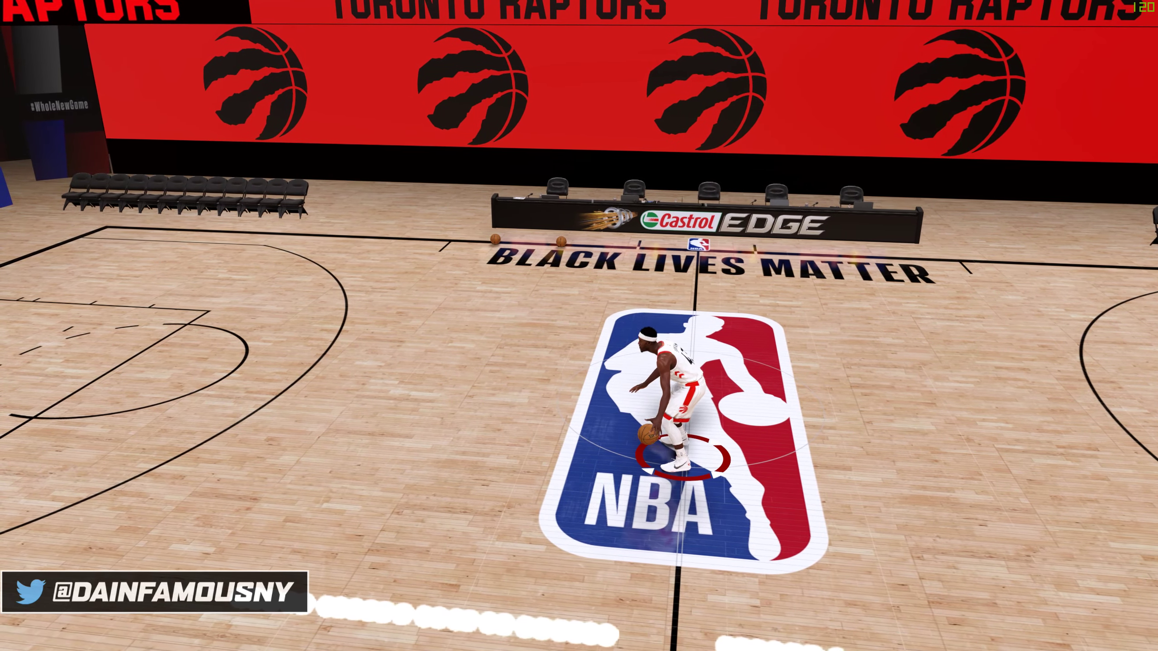
Alt+Tab out of NBA 2K20 to the desktop with Cheat Engine and New folder.
key(alt+Tab)
key(alt+Tab)
key(alt+Tab)
key(alt+Tab)
key(alt+Tab)
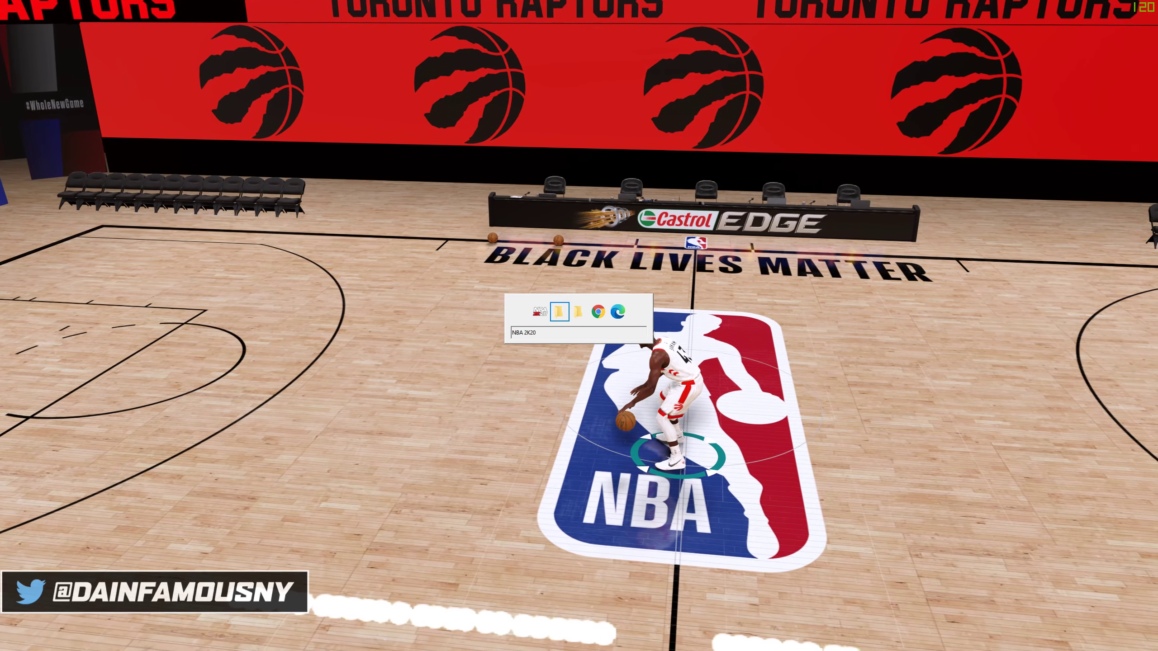
key(alt+Tab)
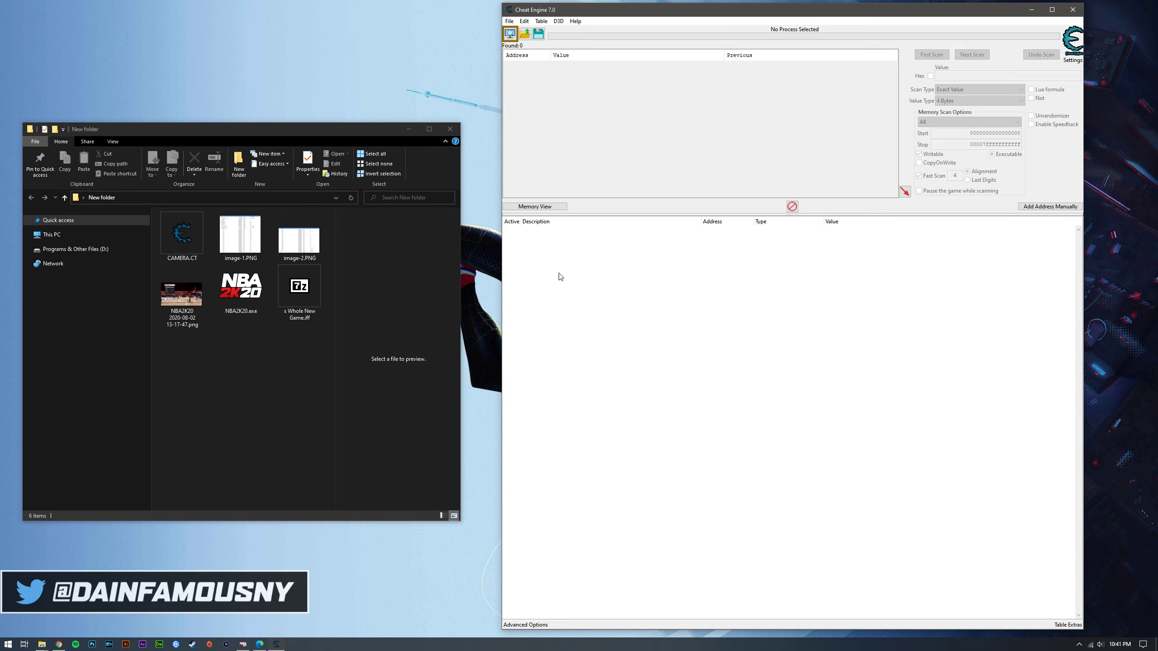
Attach Cheat Engine to the NBA 2K20 process from the Process List.
drag(672, 12, 664, 11)
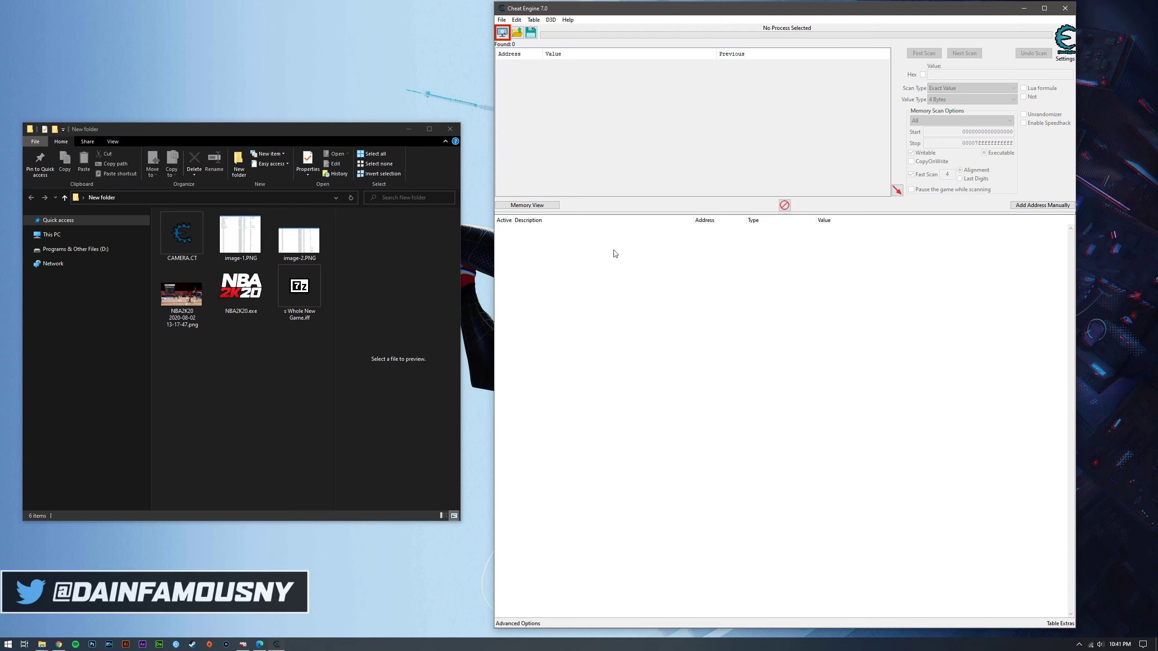
click(503, 33)
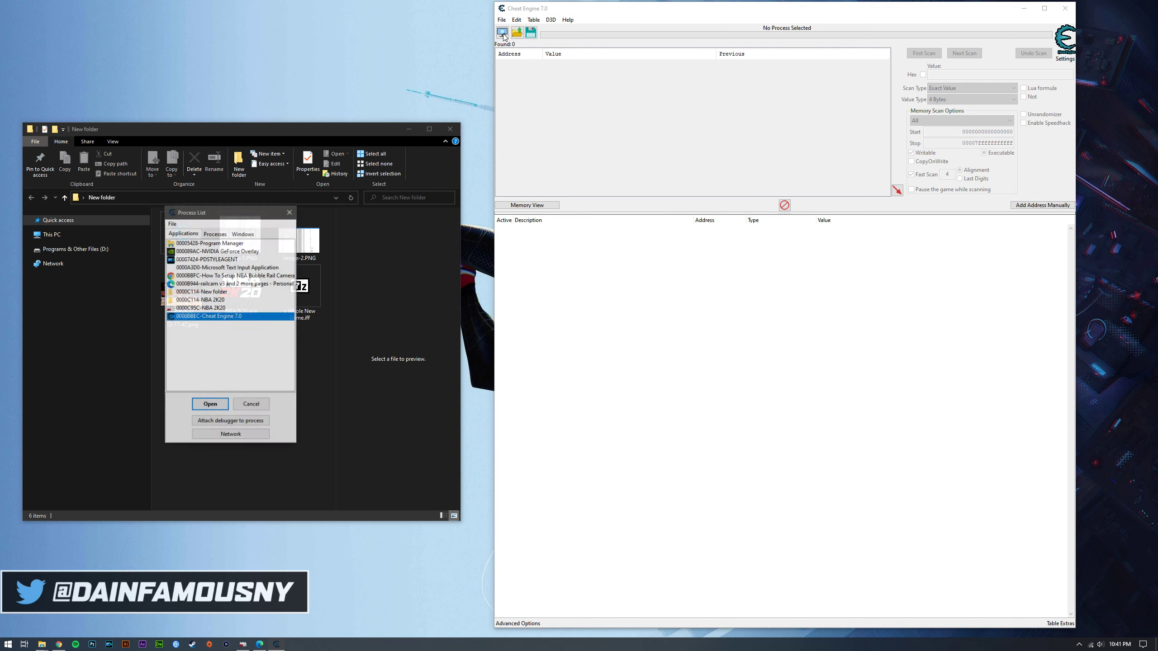
click(216, 309)
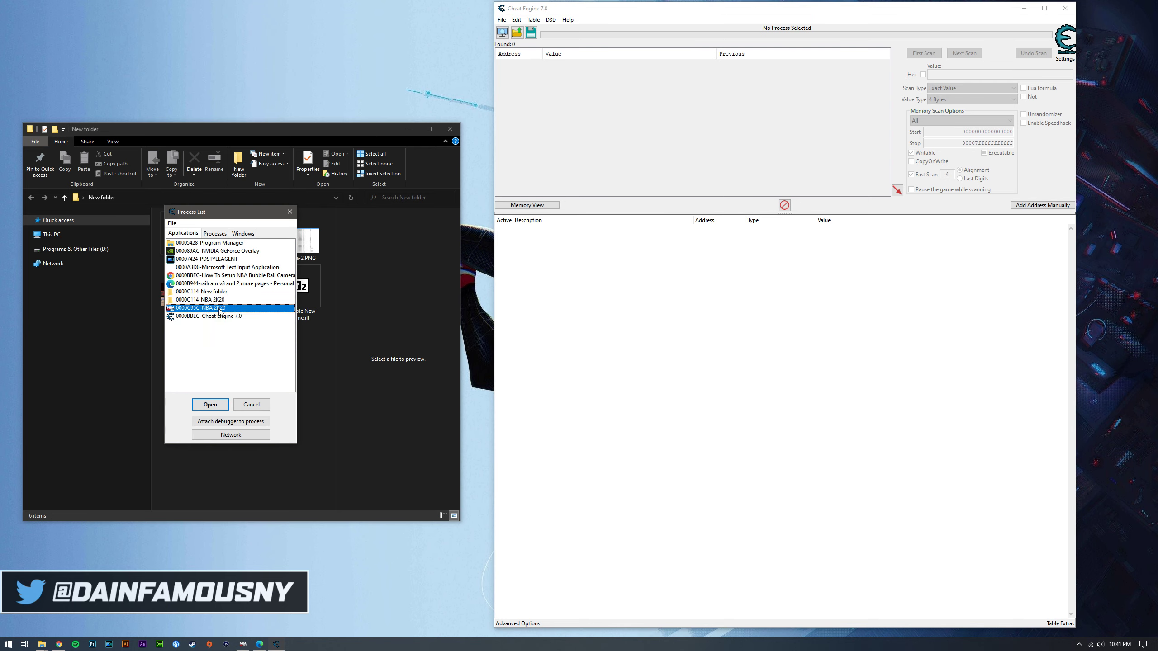
click(215, 405)
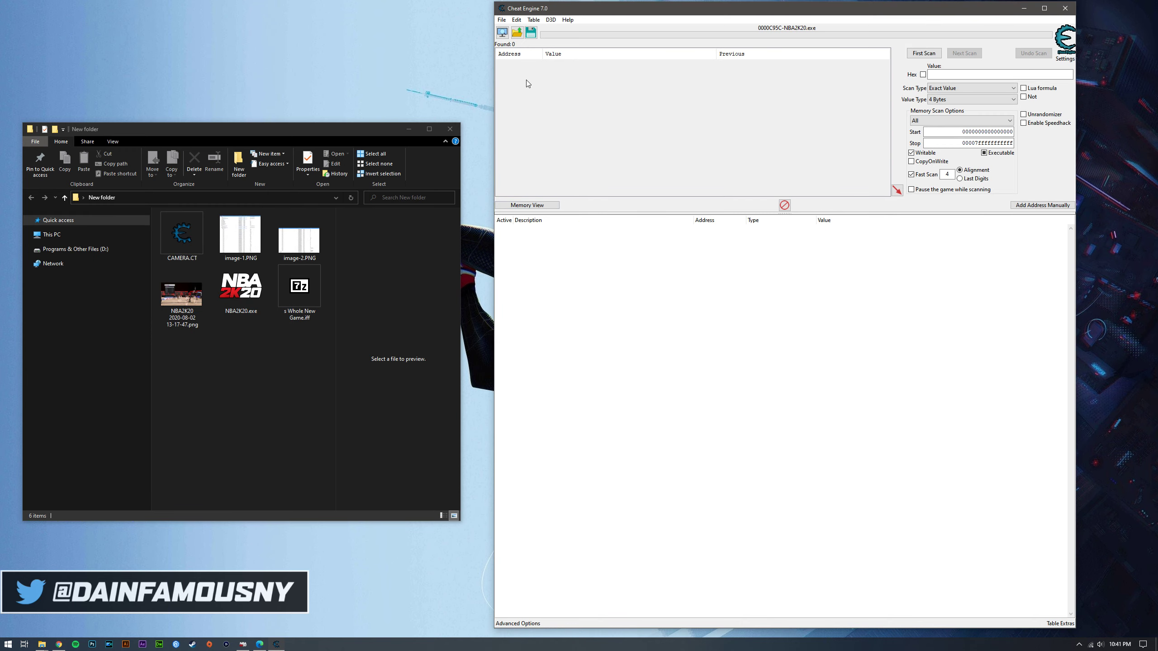
click(517, 34)
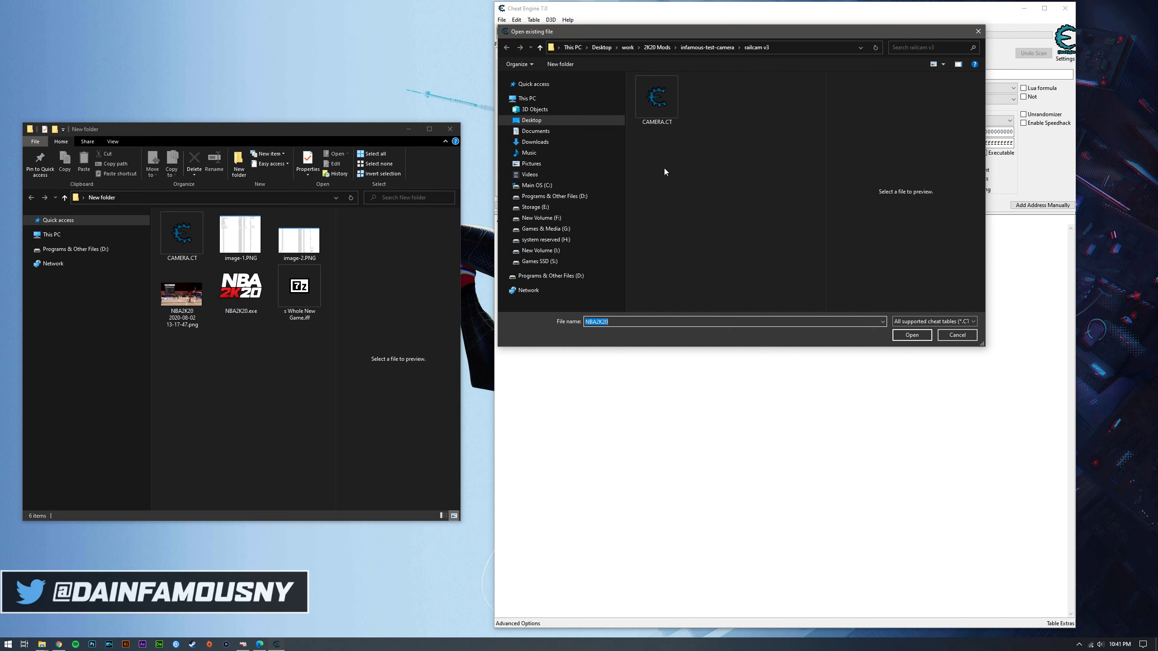
Load CAMERA.CT from the railcam v3 folder into Cheat Engine's address table.
click(657, 98)
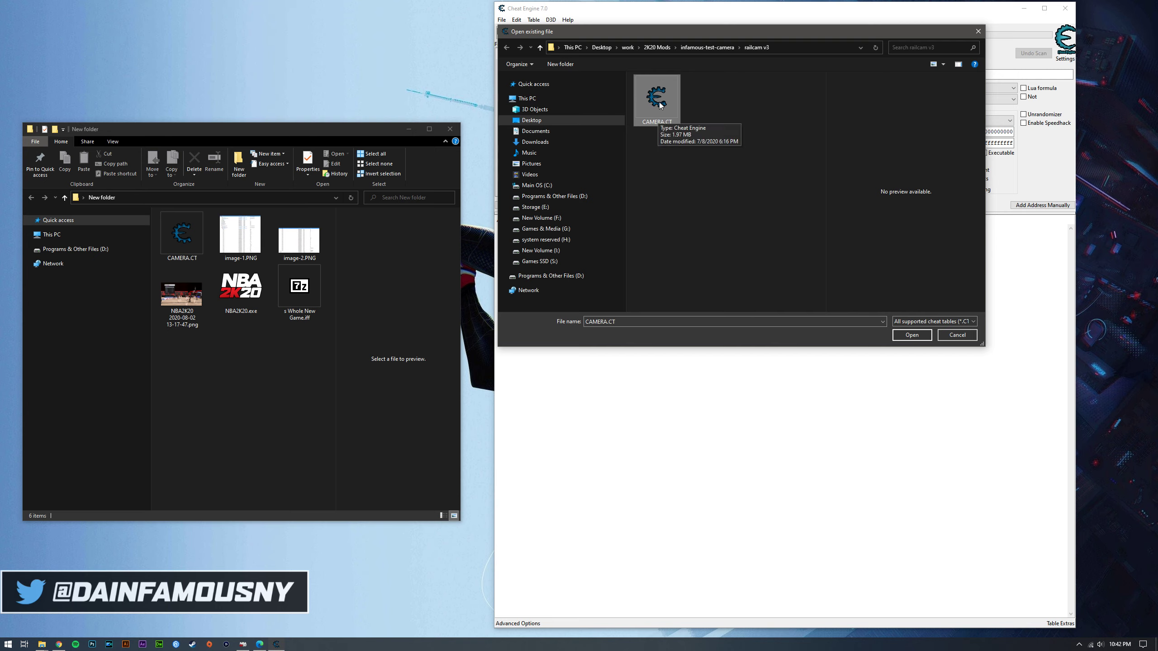
click(658, 188)
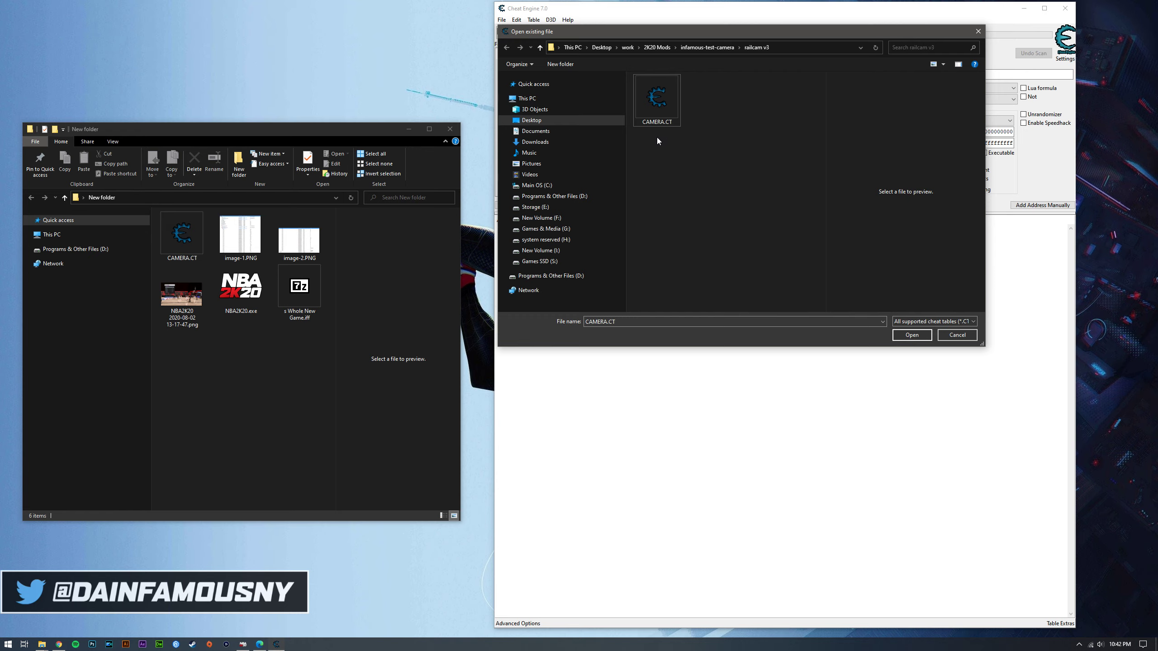
click(658, 103)
click(920, 339)
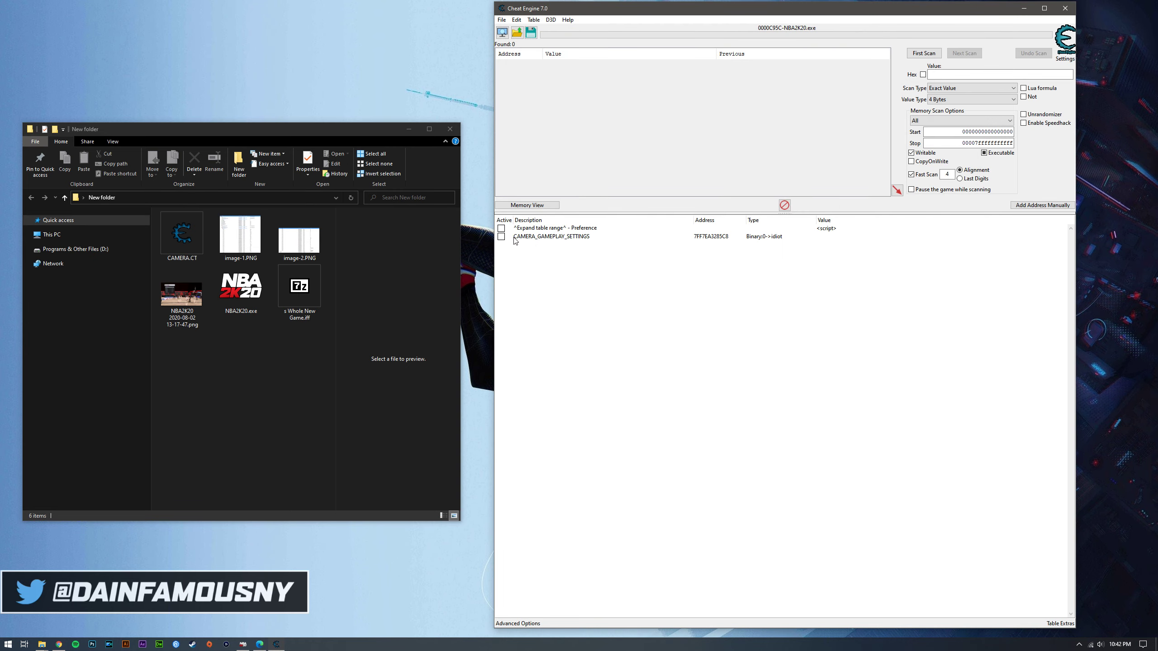
Activate CAMERA_GAMEPLAY_SETTINGS, the SIDE camera and the first pointer entry under it.
click(549, 237)
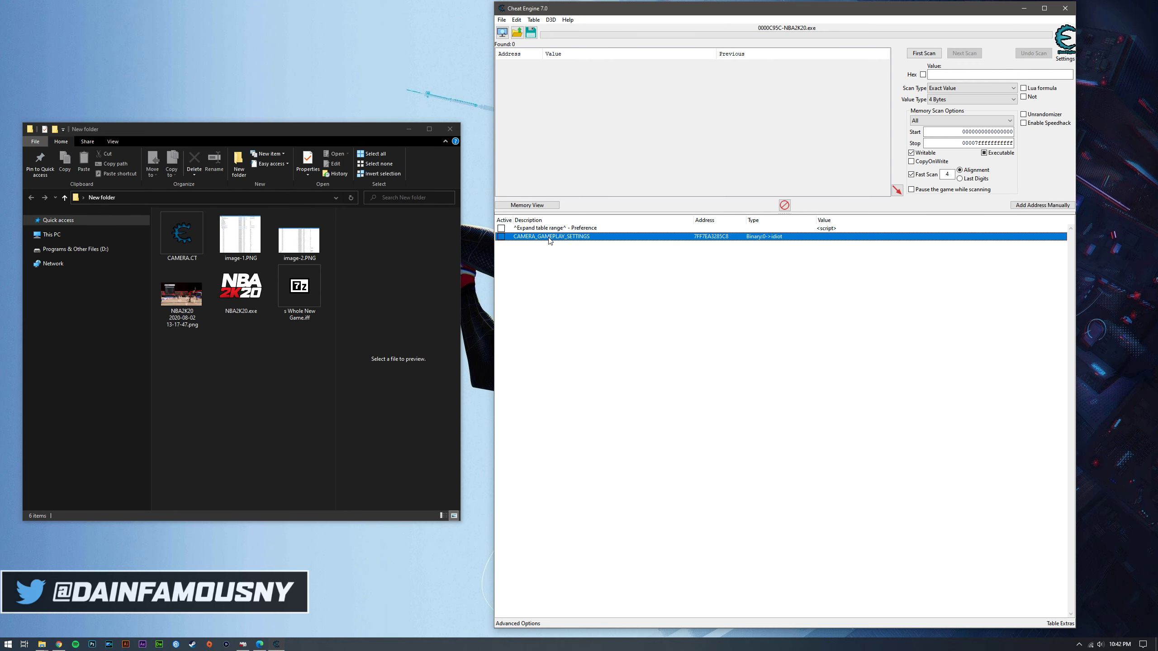
click(501, 237)
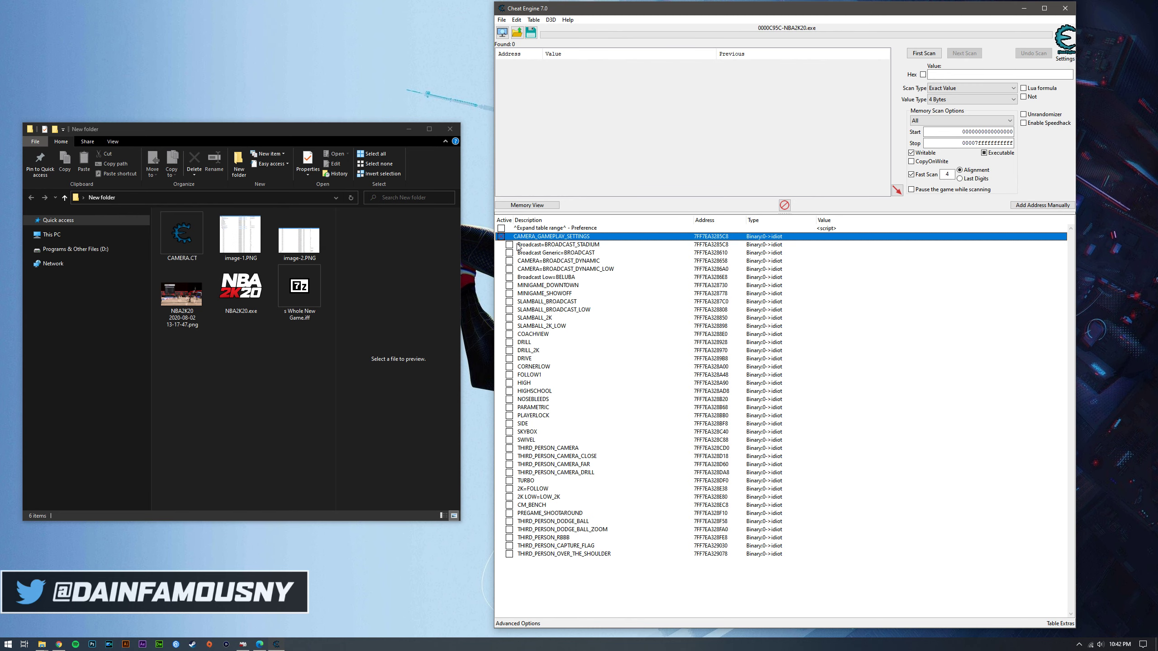
click(509, 424)
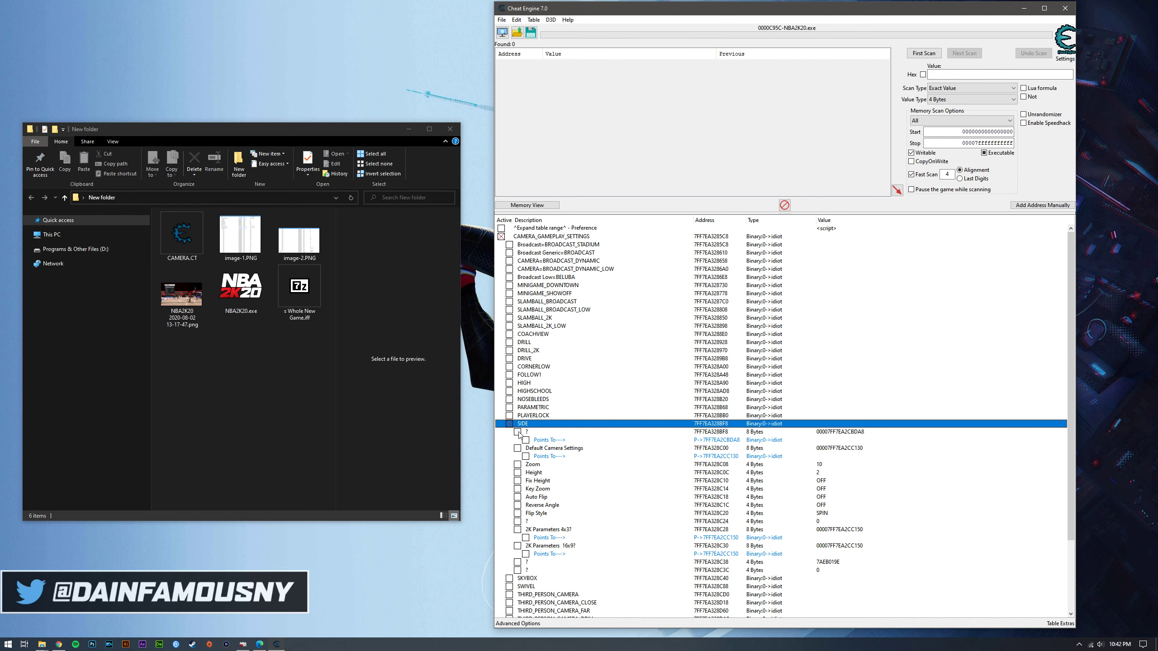
click(518, 432)
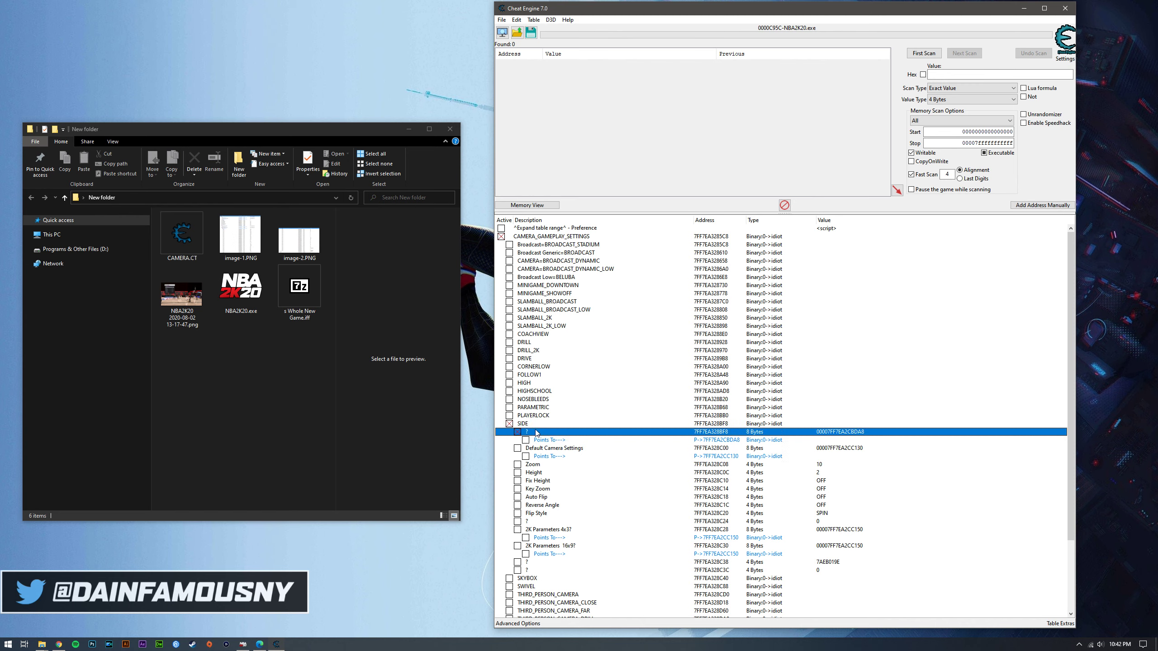
click(526, 440)
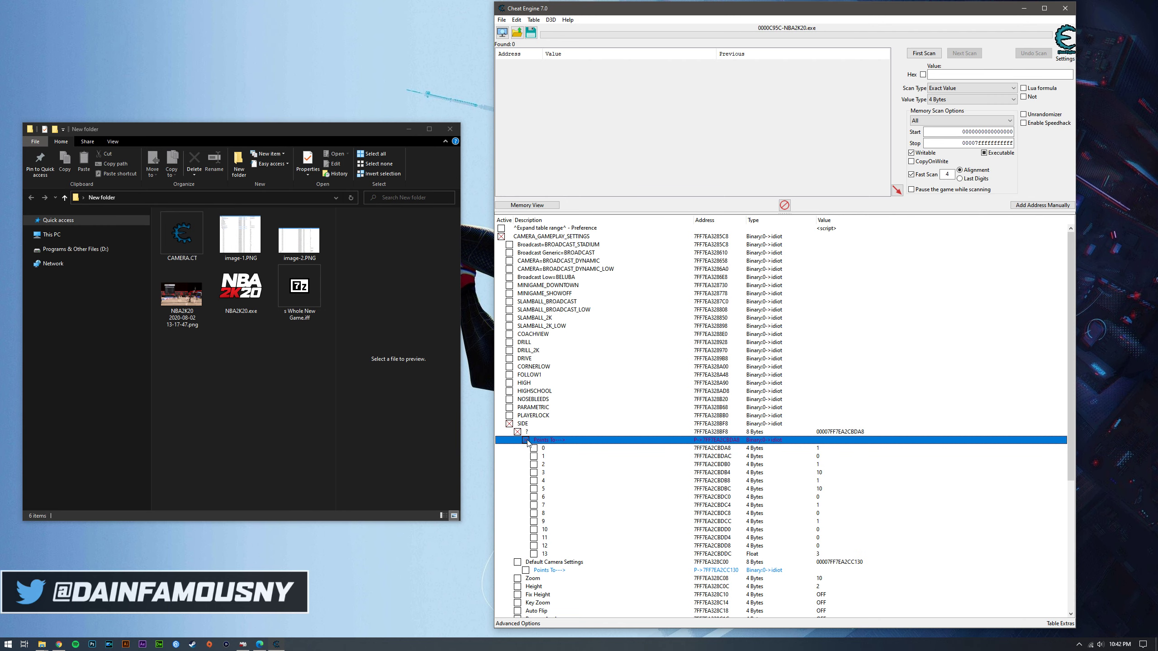
Activate 2K Parameters 16x9? under SIDE to reveal its float values.
scroll(527, 442, down, 5)
scroll(527, 441, down, 3)
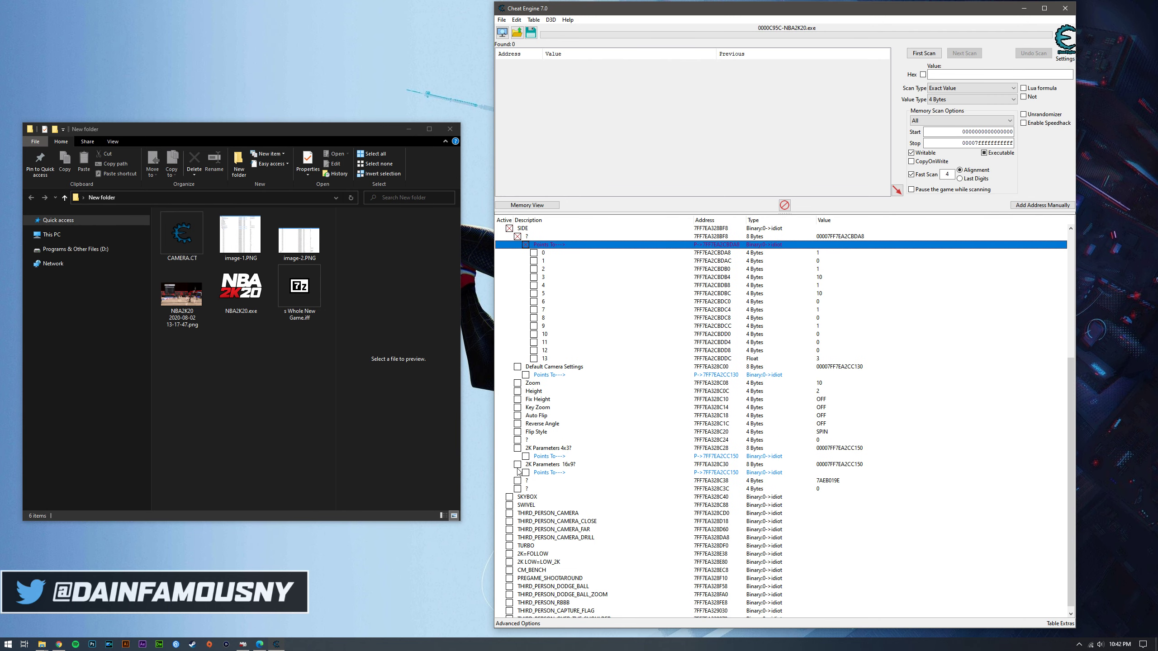
click(518, 465)
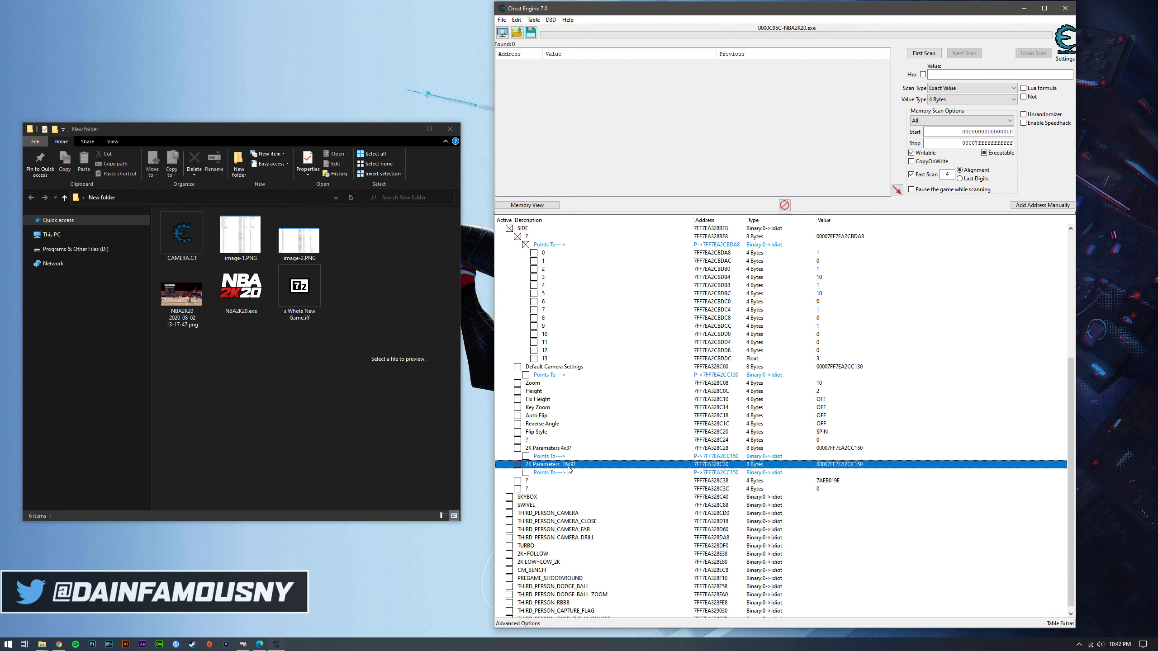
click(525, 473)
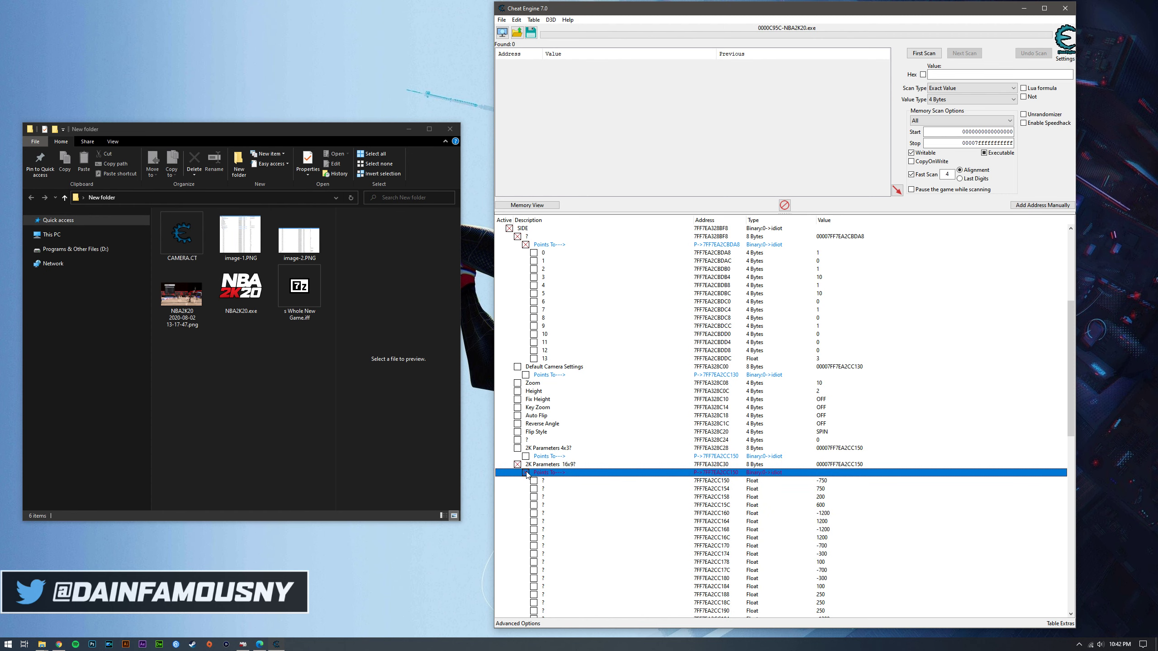
scroll(547, 479, down, 3)
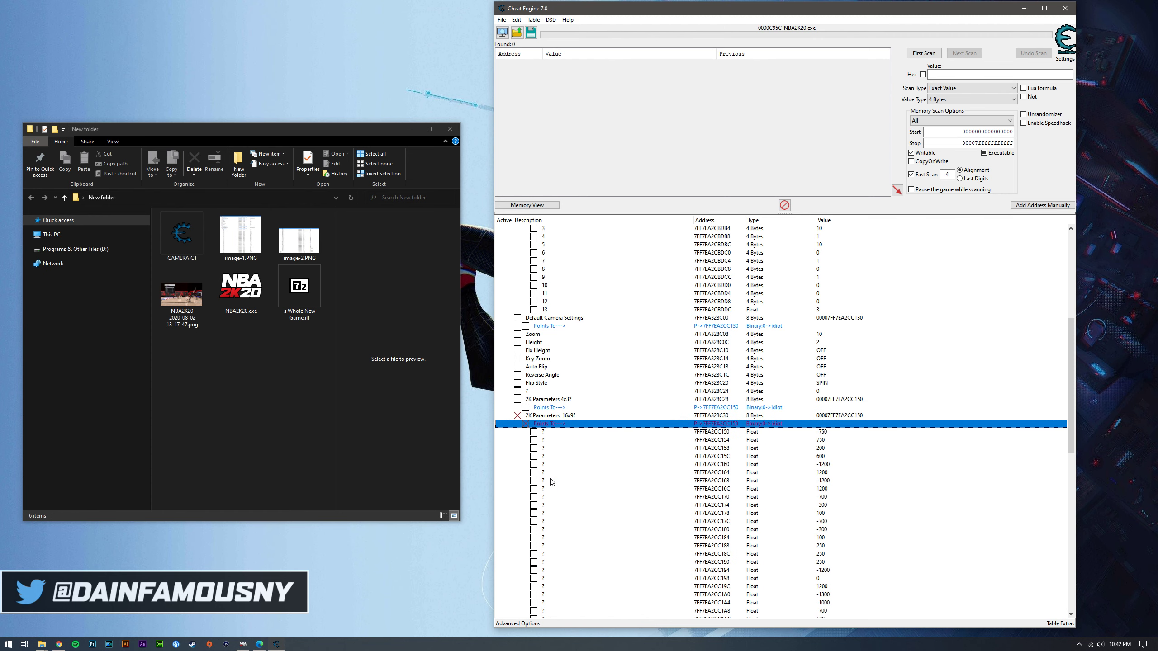
scroll(824, 406, down, 6)
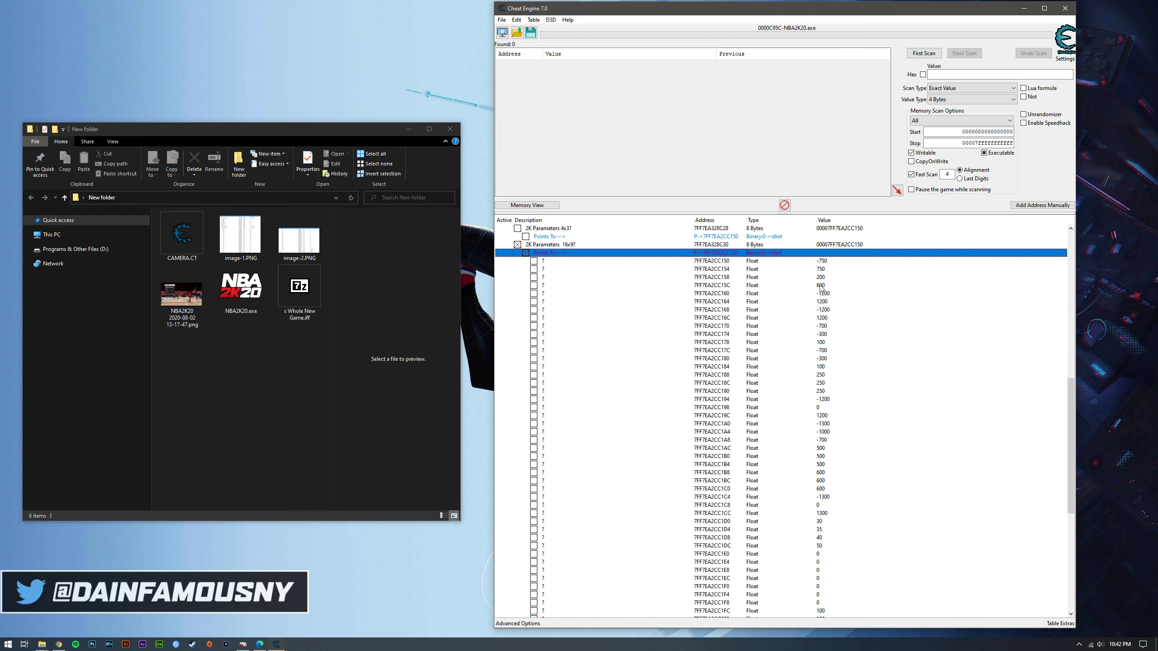
scroll(823, 306, down, 5)
scroll(827, 317, up, 6)
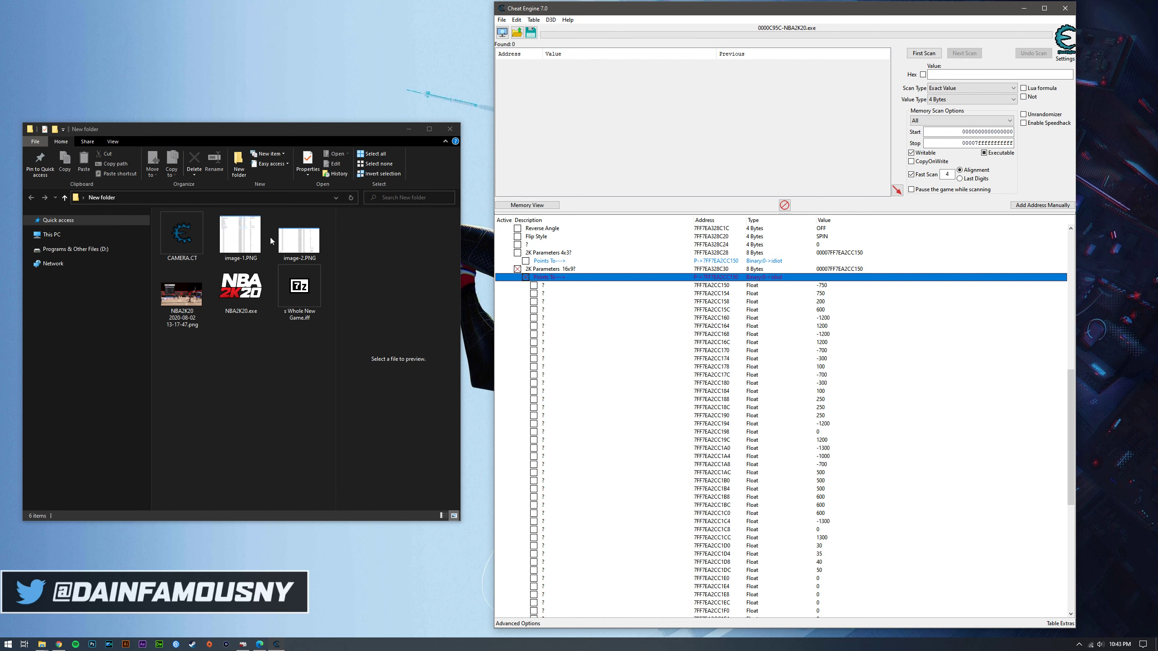
click(246, 239)
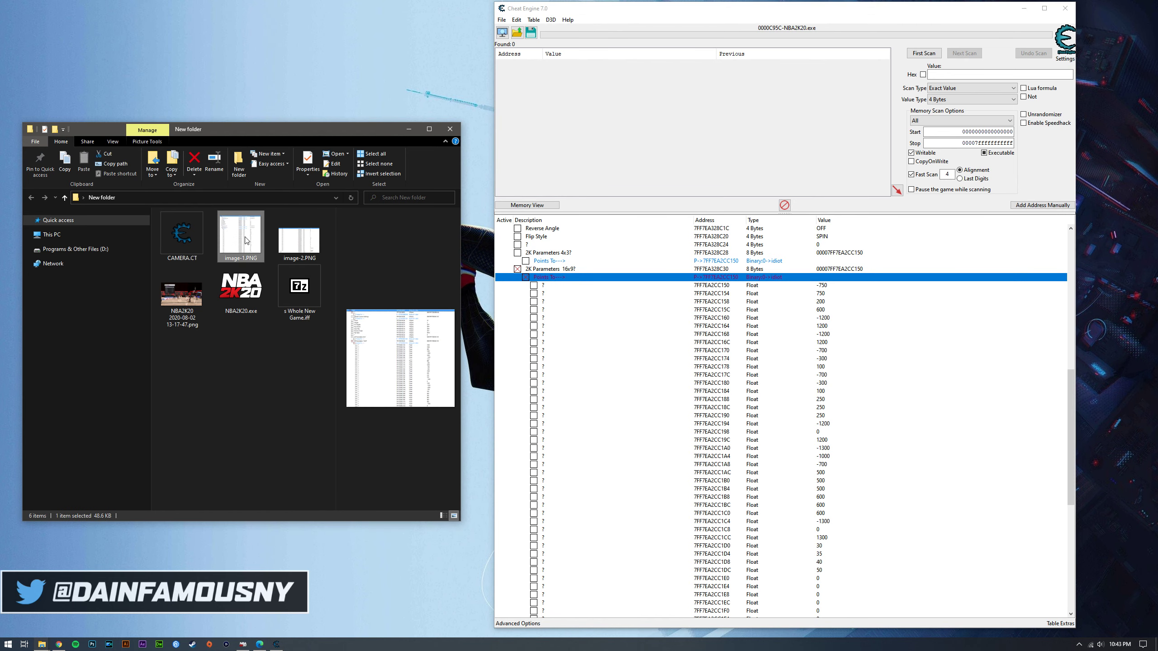
Show image-1.PNG beside Cheat Engine at actual size, zoomed until its float values are readable.
double_click(246, 240)
drag(679, 282, 325, 147)
click(231, 434)
scroll(289, 347, down, 3)
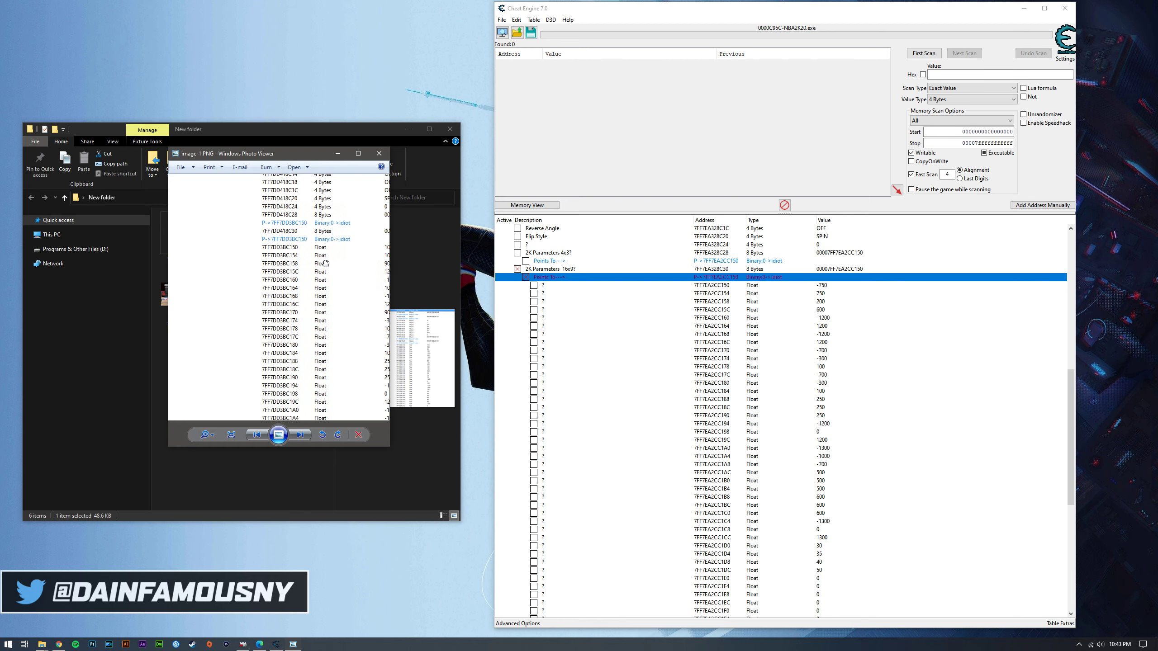
scroll(310, 288, up, 2)
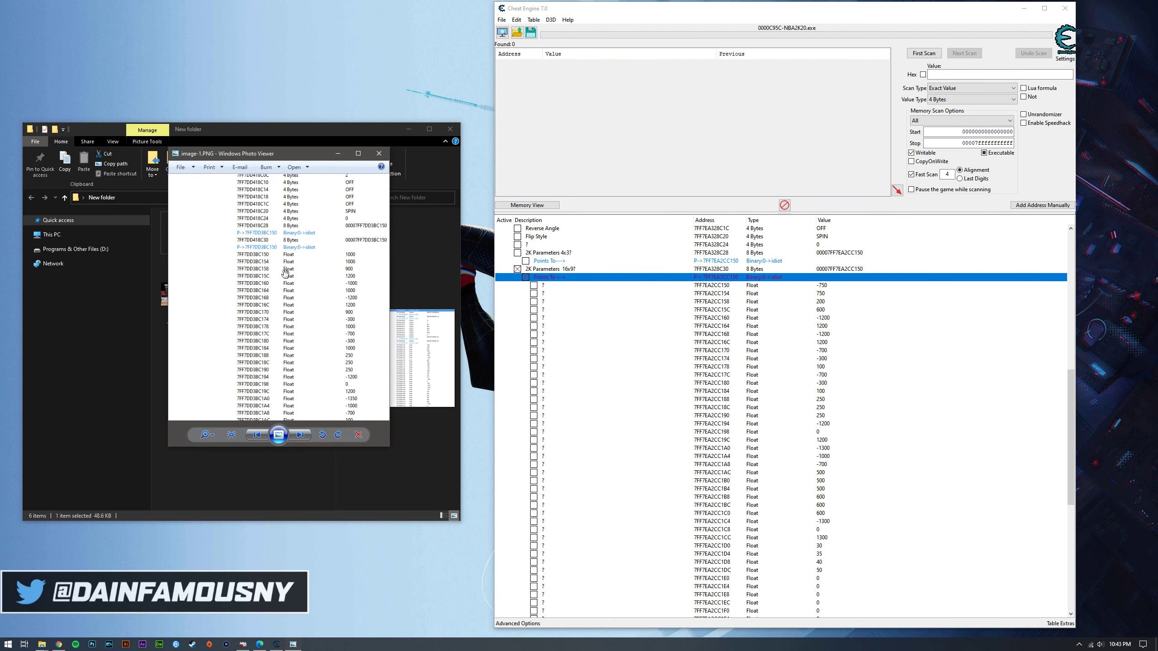
scroll(290, 284, up, 2)
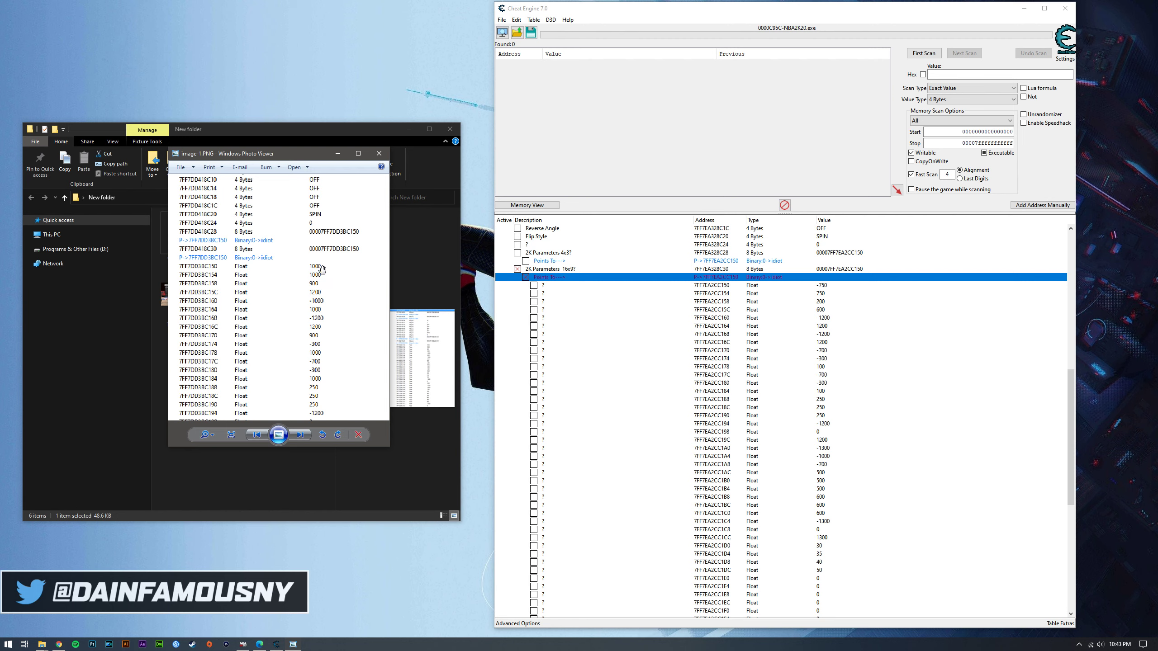
click(822, 286)
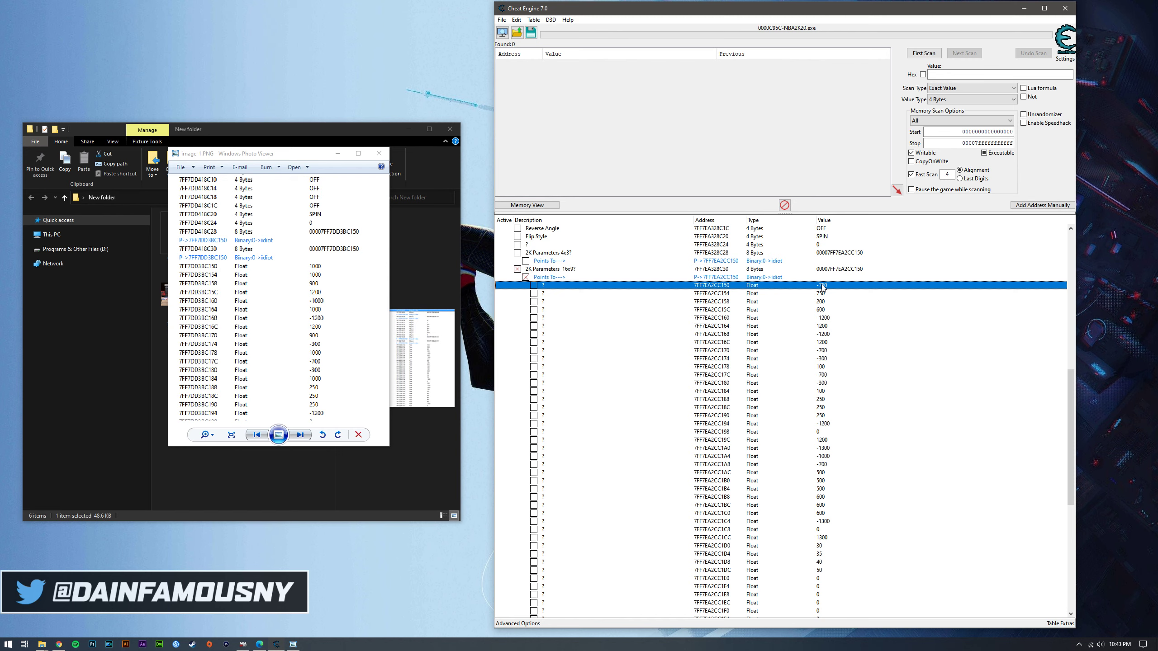
Change the first two 16:9 camera floats from -750 and 750 to 1000 each.
double_click(823, 286)
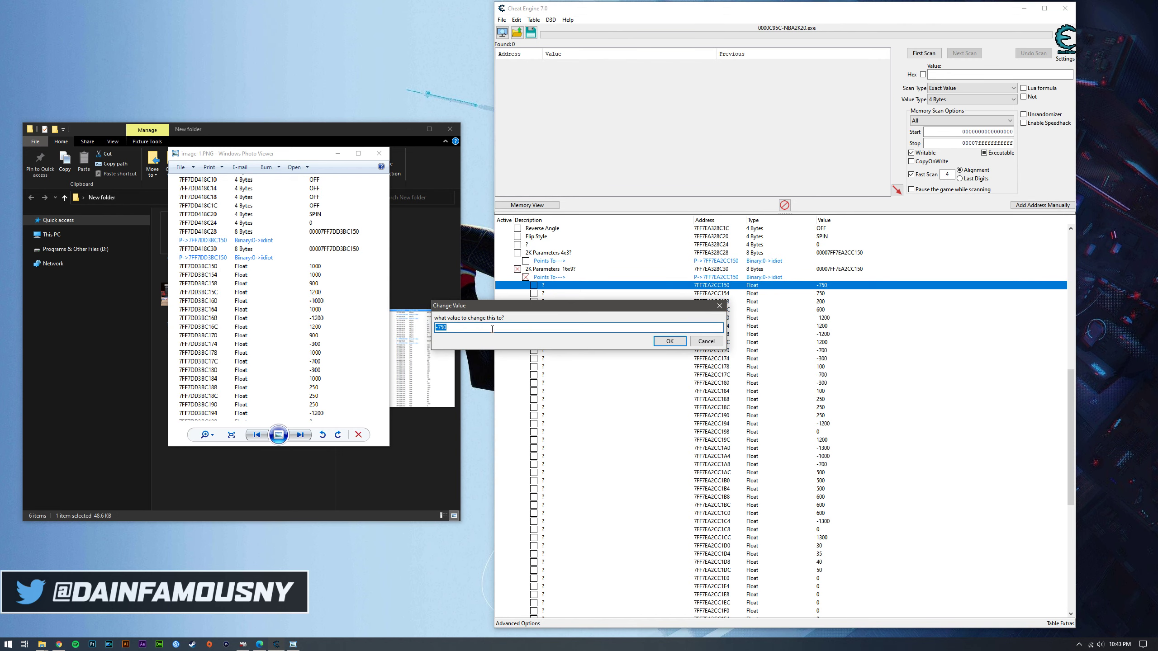
text(1)
key(Return)
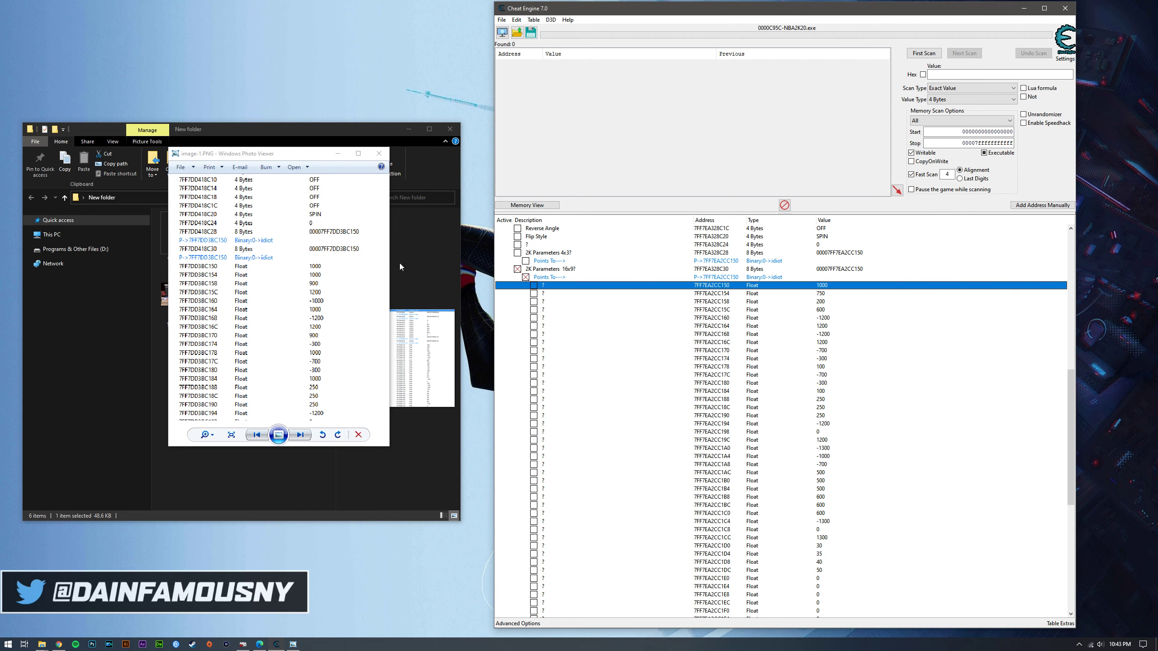
double_click(820, 294)
text(1000)
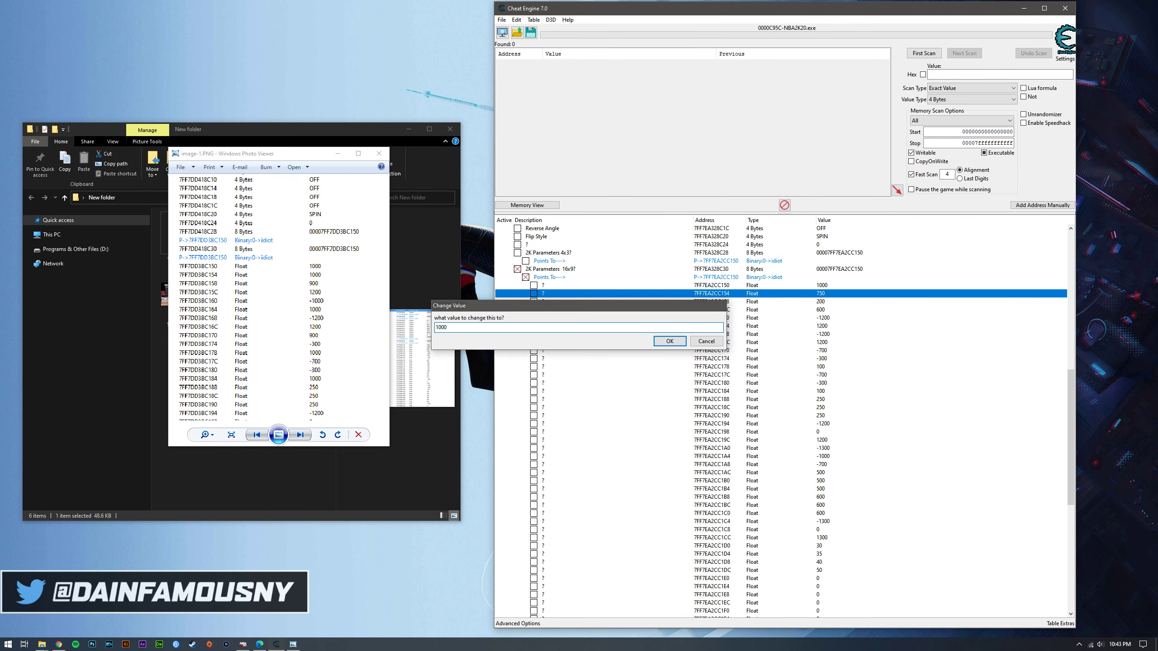
key(Return)
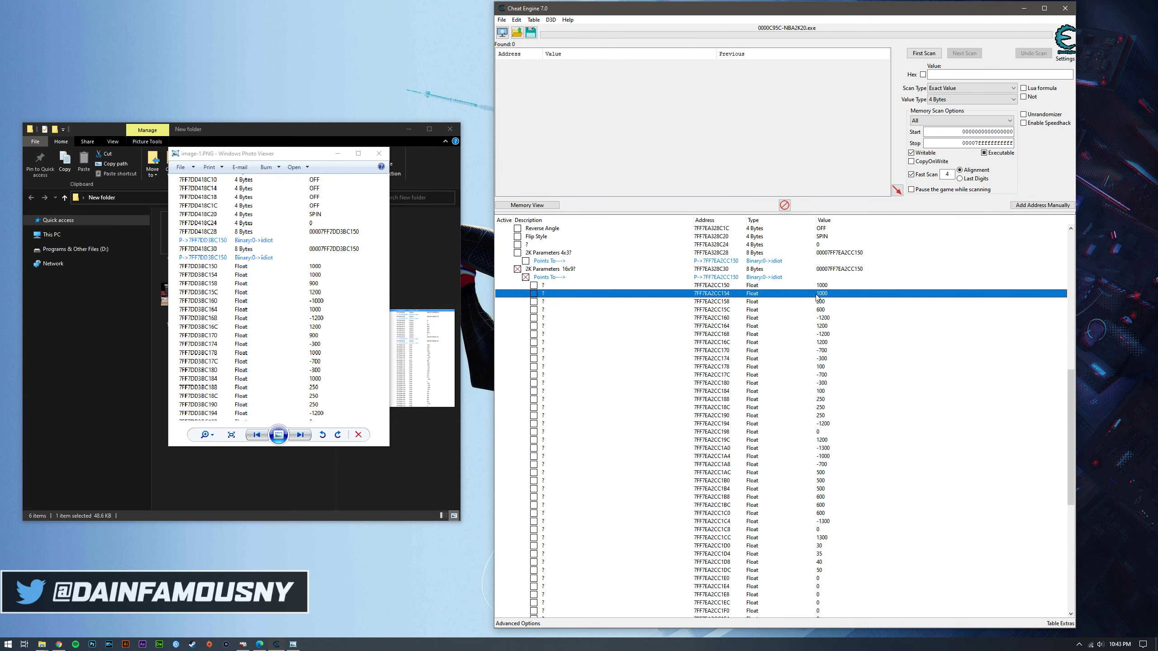
Set the third and fourth floats to 900 and 1200, then return to NBA 2K20.
double_click(822, 302)
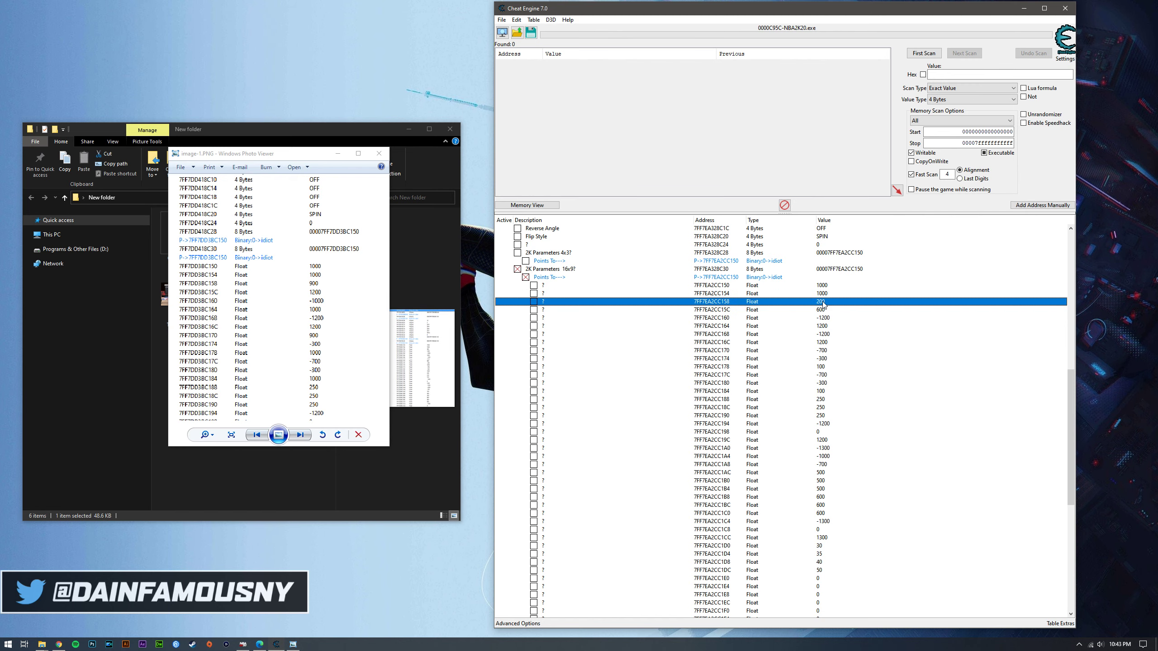
text(900)
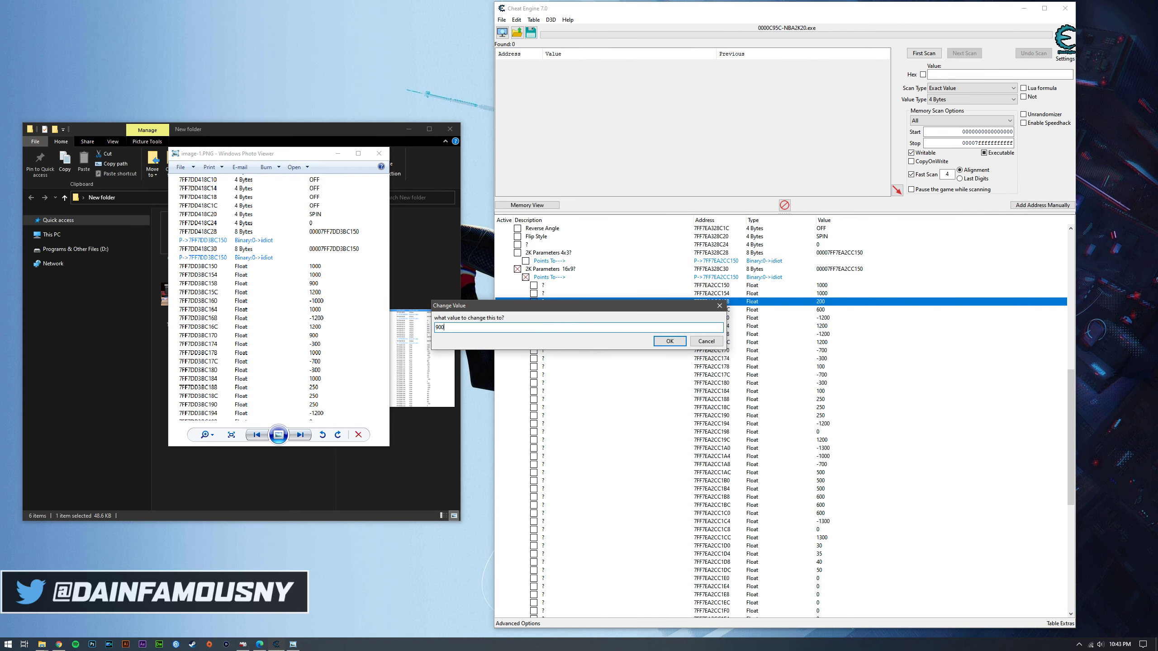
key(Return)
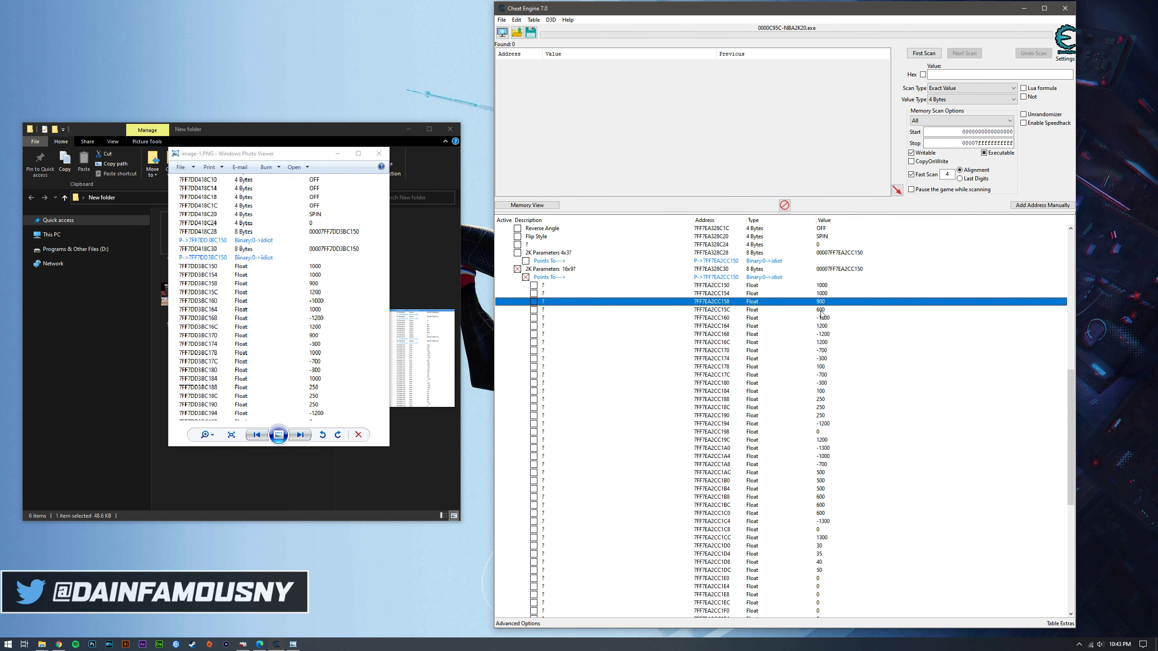
double_click(819, 310)
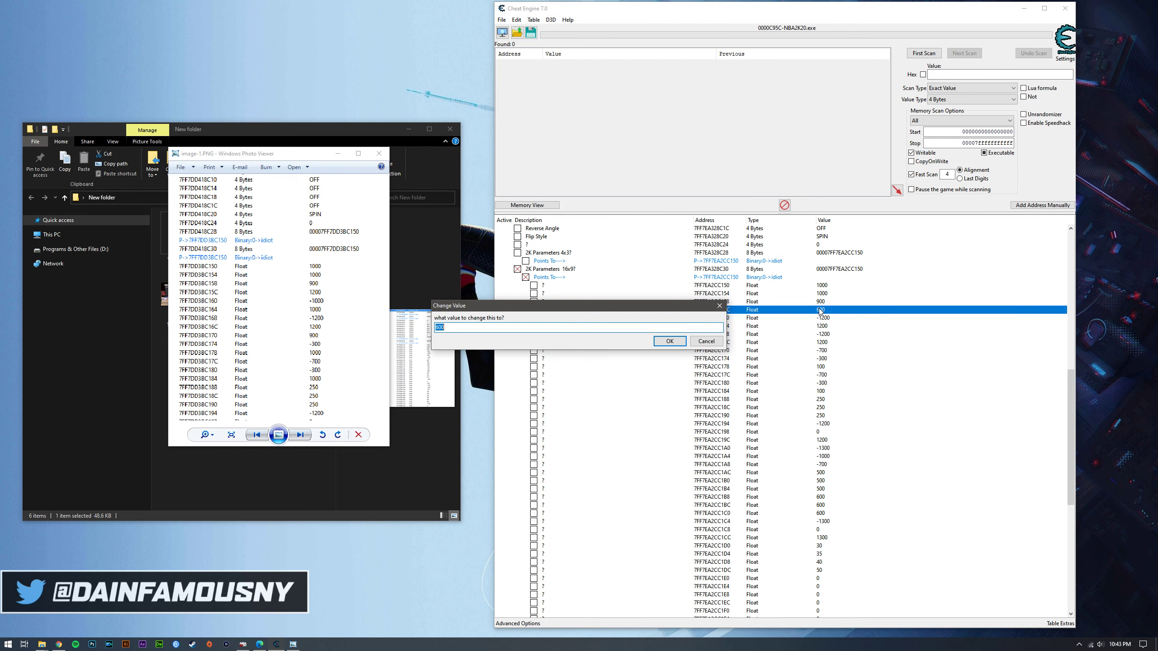
text(12)
key(Return)
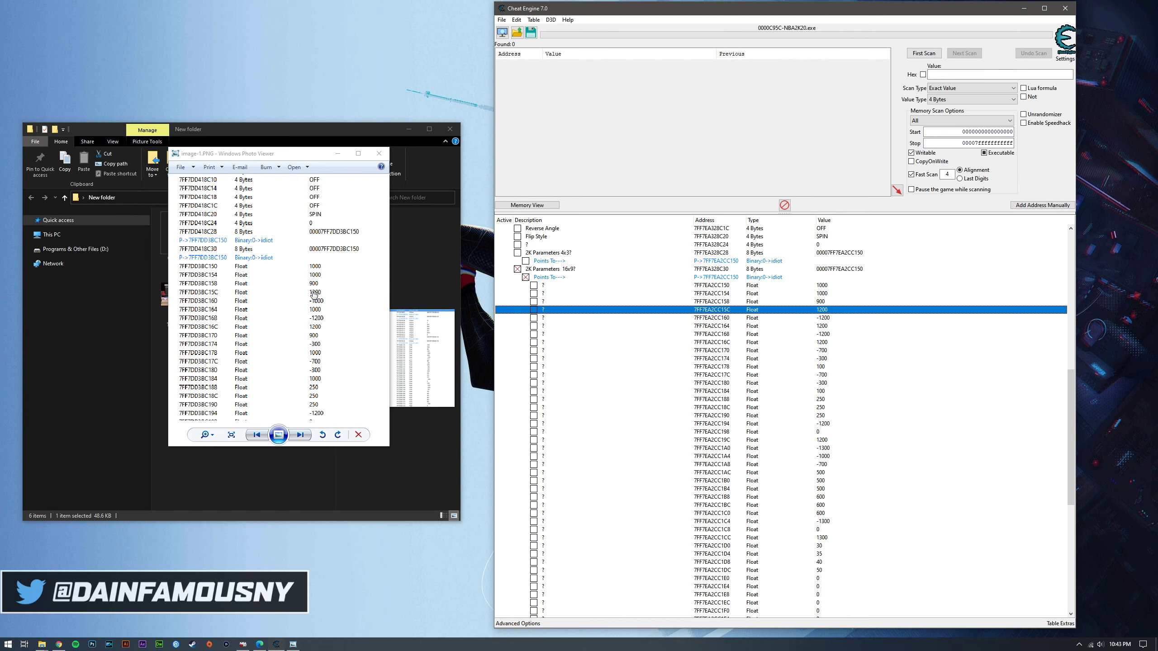
drag(293, 313, 314, 270)
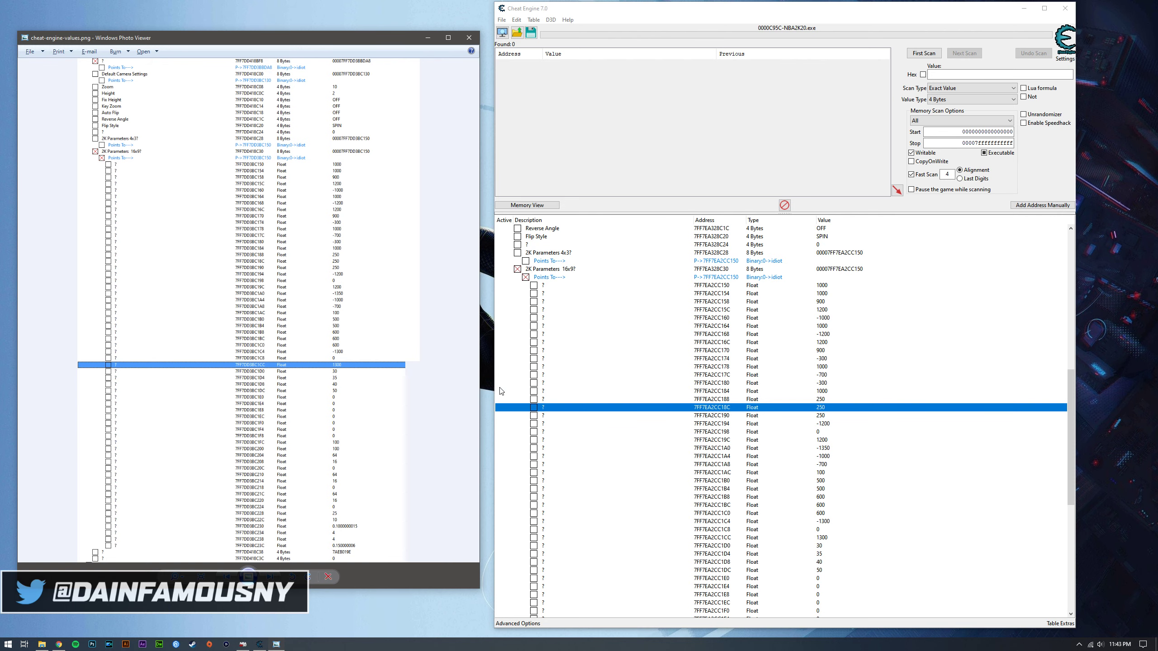
key(alt+Tab)
key(alt+Tab)
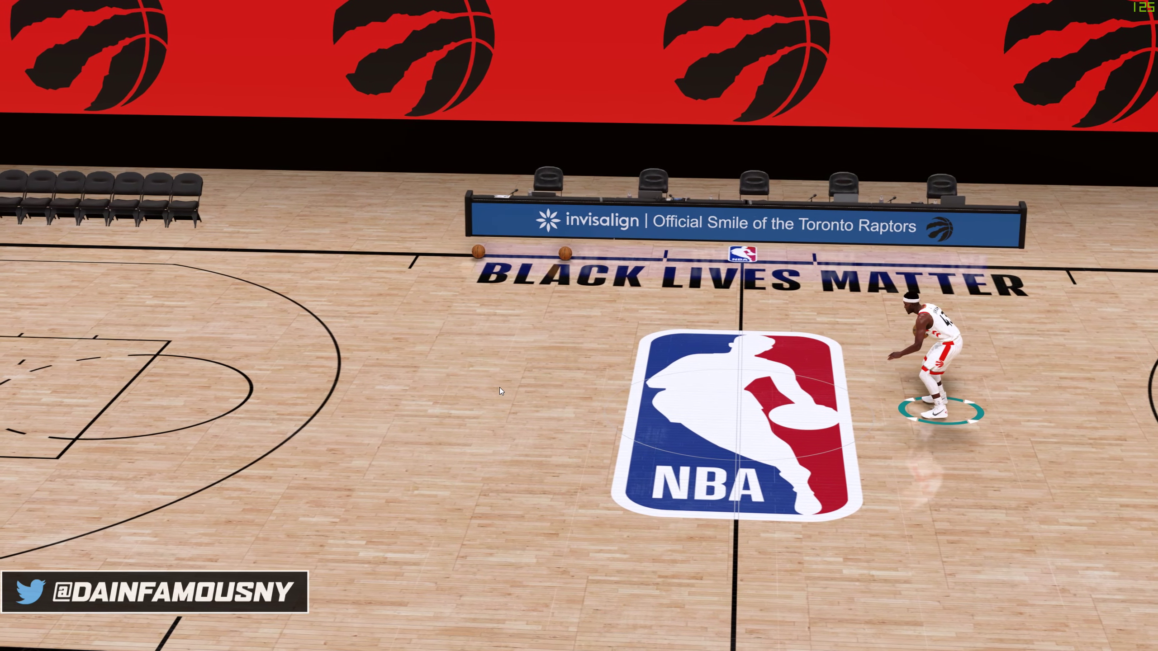
Pause the game and switch the camera preset to SIDE.
key(Escape)
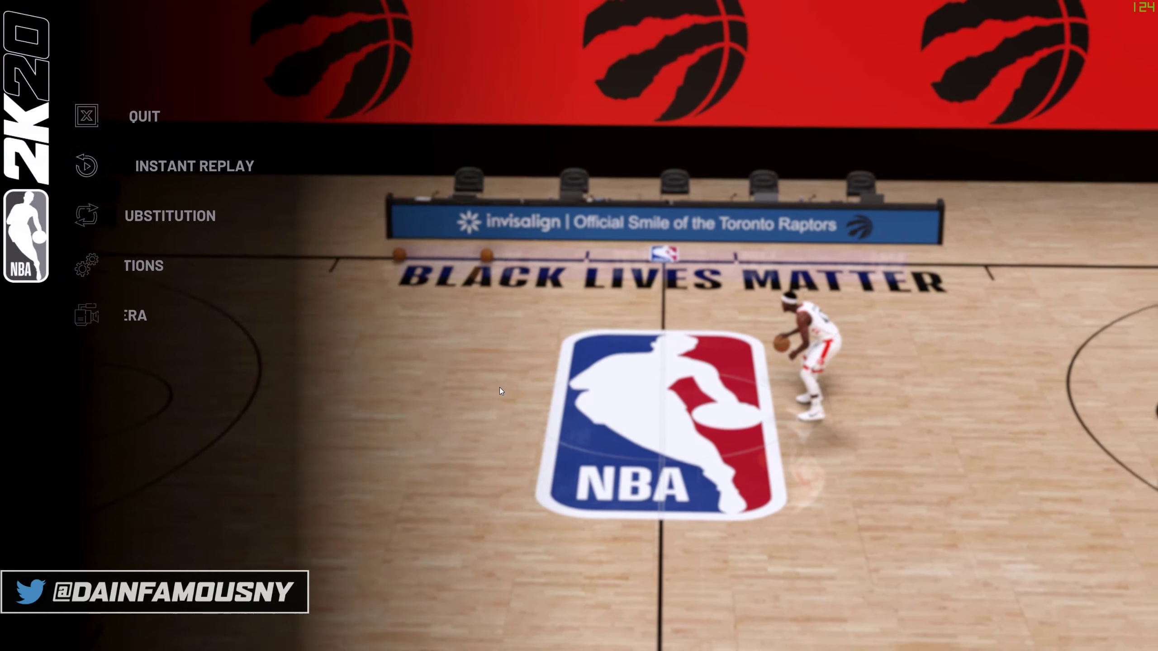
key(Down)
key(Down)
key(Down)
key(Return)
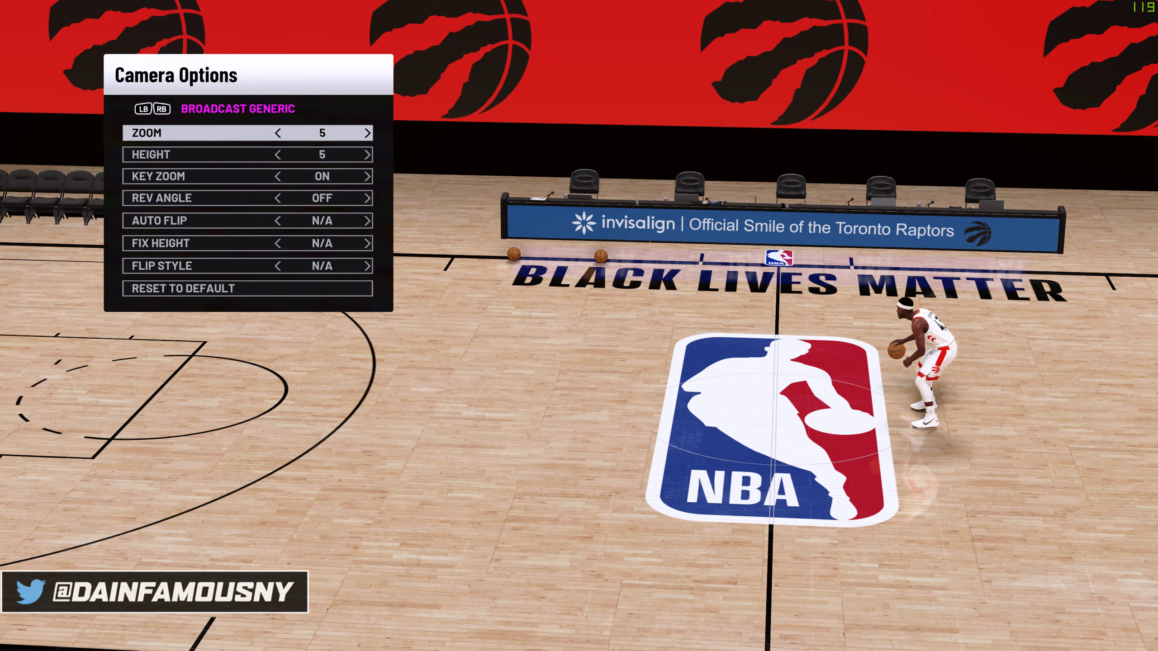
key(e)
key(e)
key(e)
key(e)
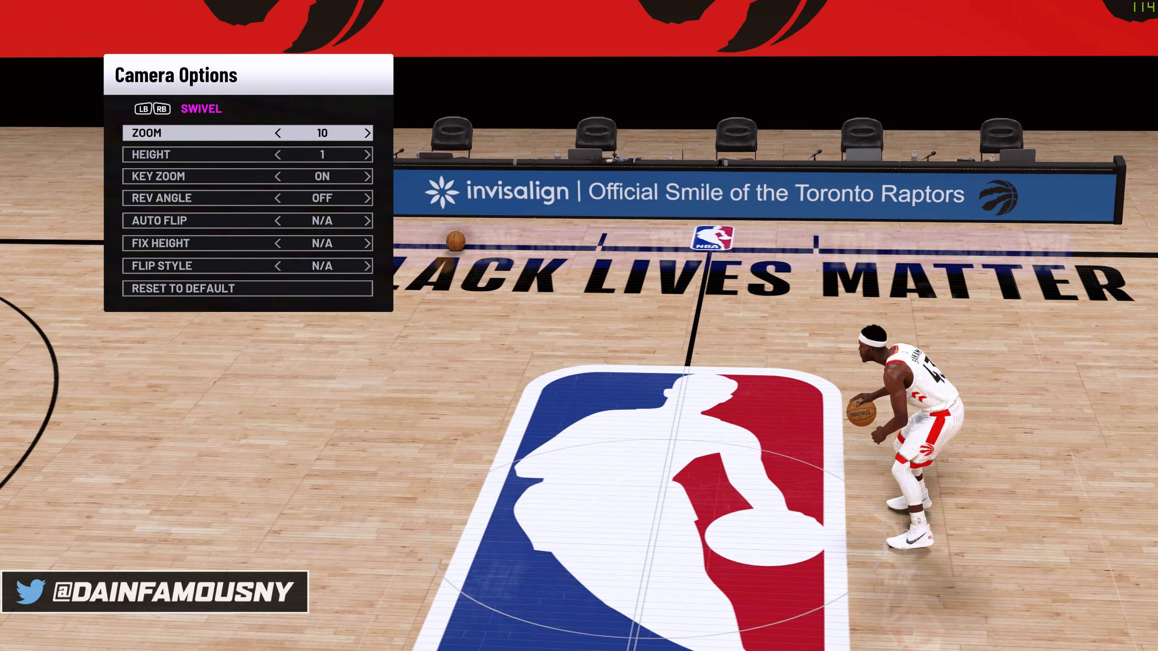
key(e)
key(e)
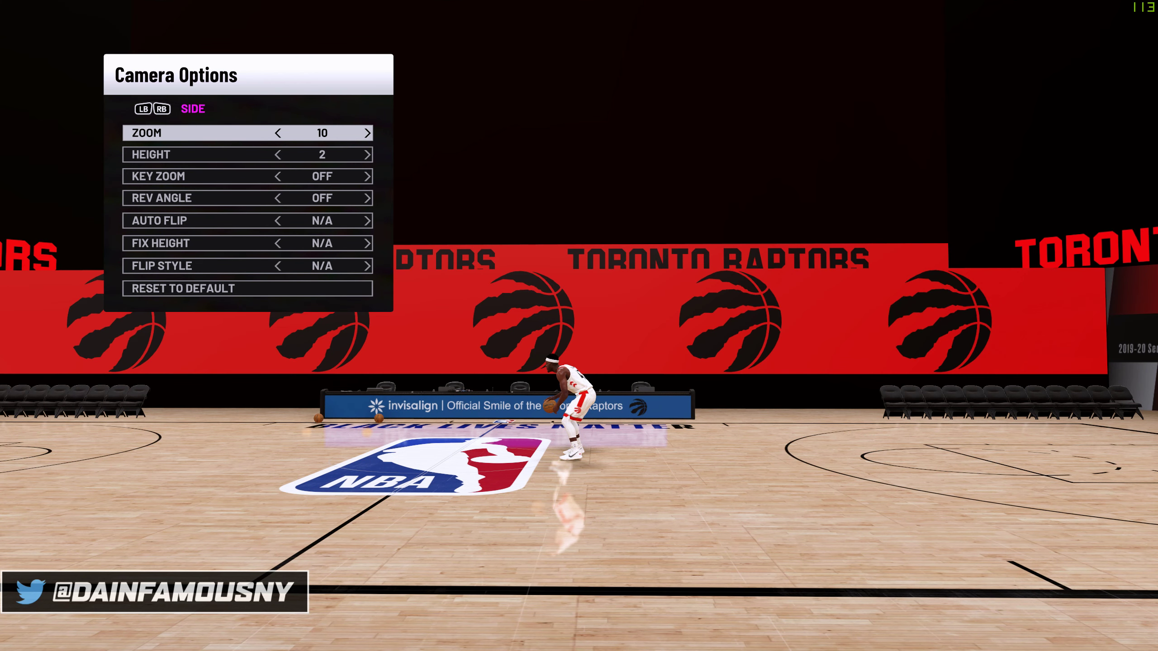
Review the SIDE camera settings, leaving Key Zoom off, then resume play and dribble to test it.
key(Down)
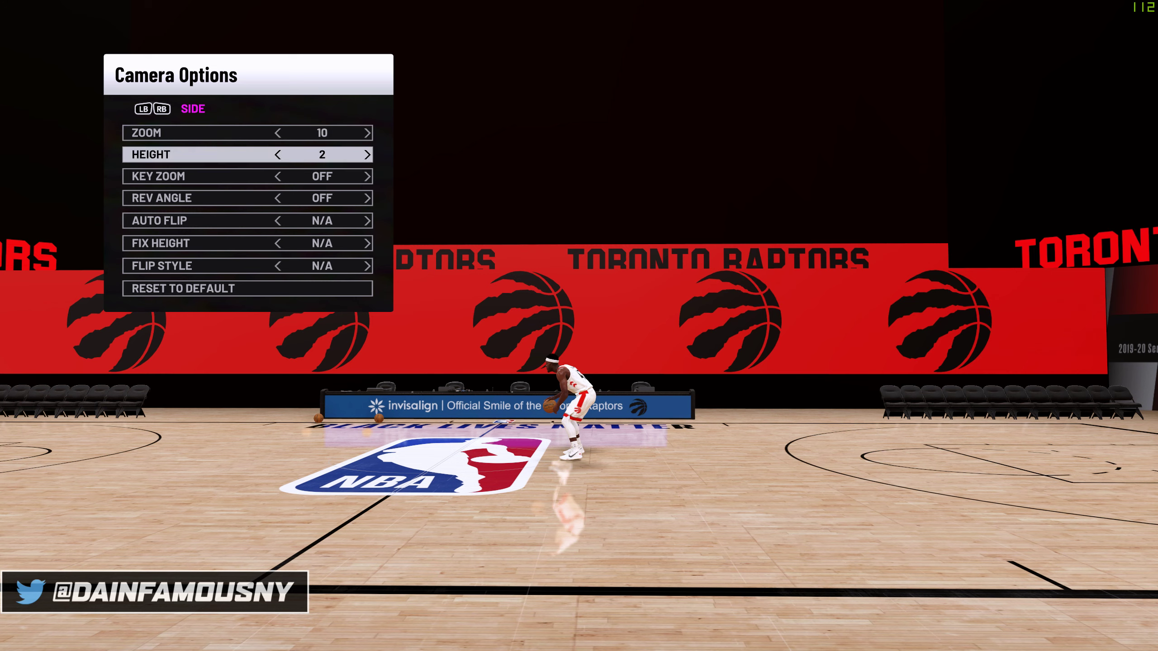
key(Down)
key(Right)
key(Left)
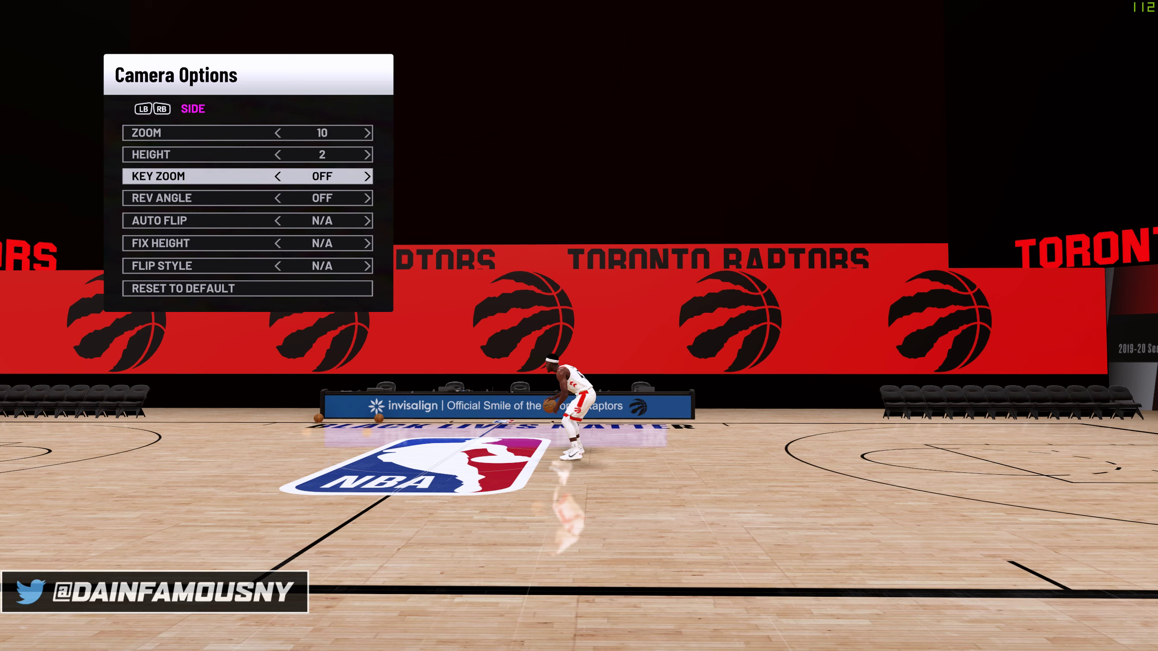
key(Down)
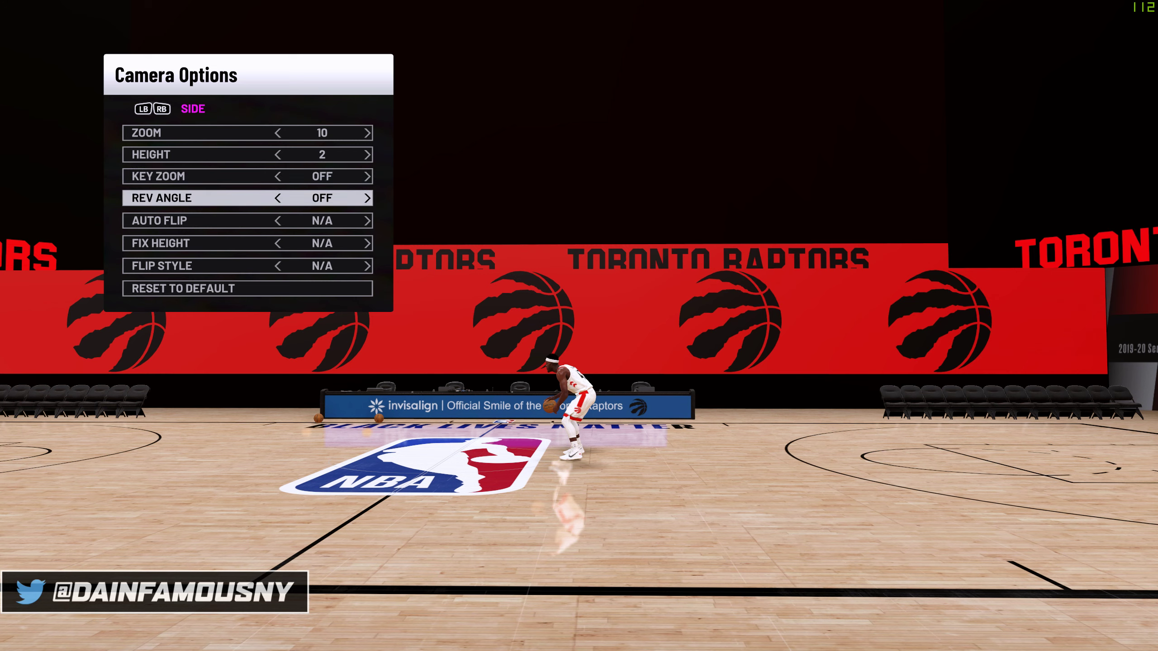
key(Down)
key(Down)
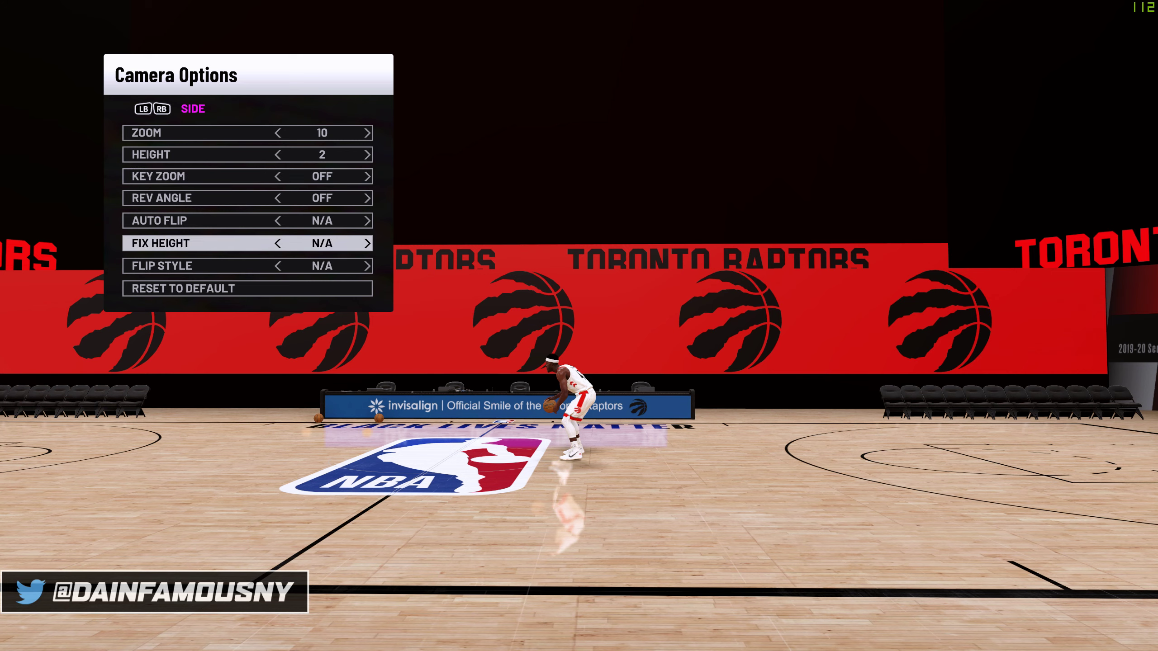
key(Escape)
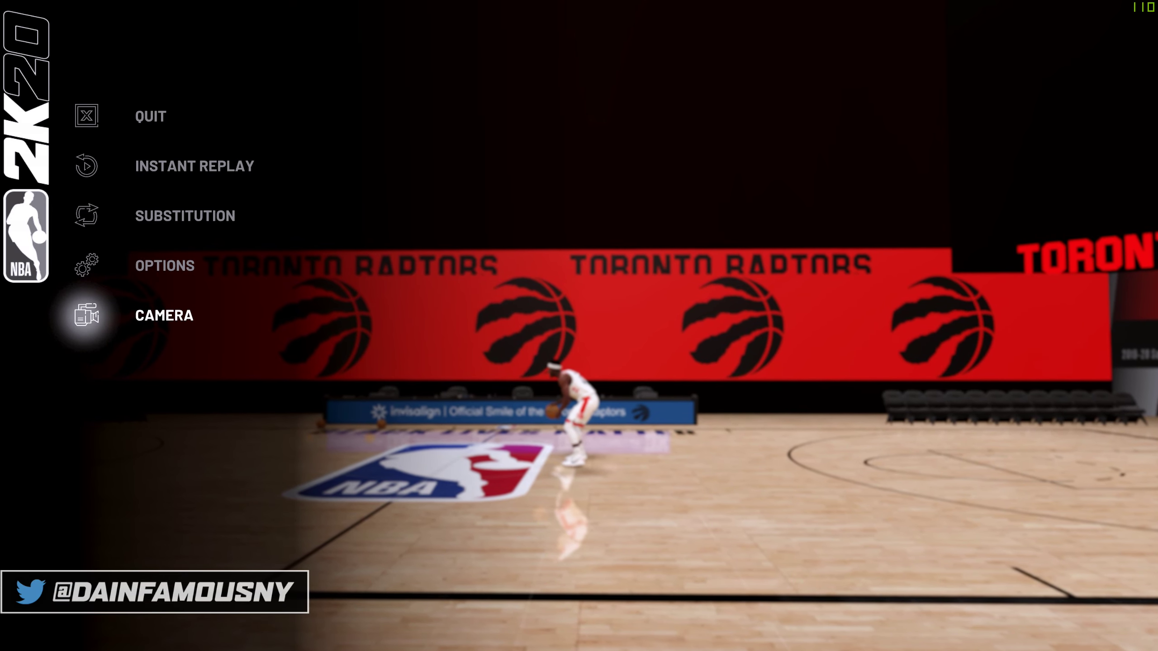
key(Escape)
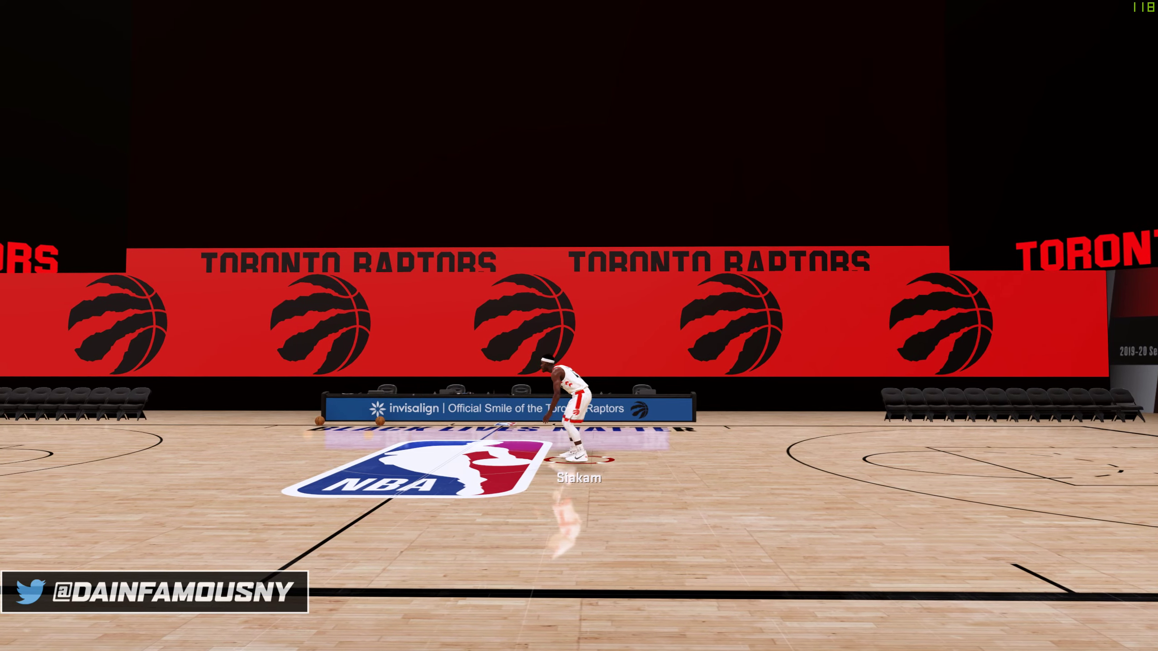
key(d)
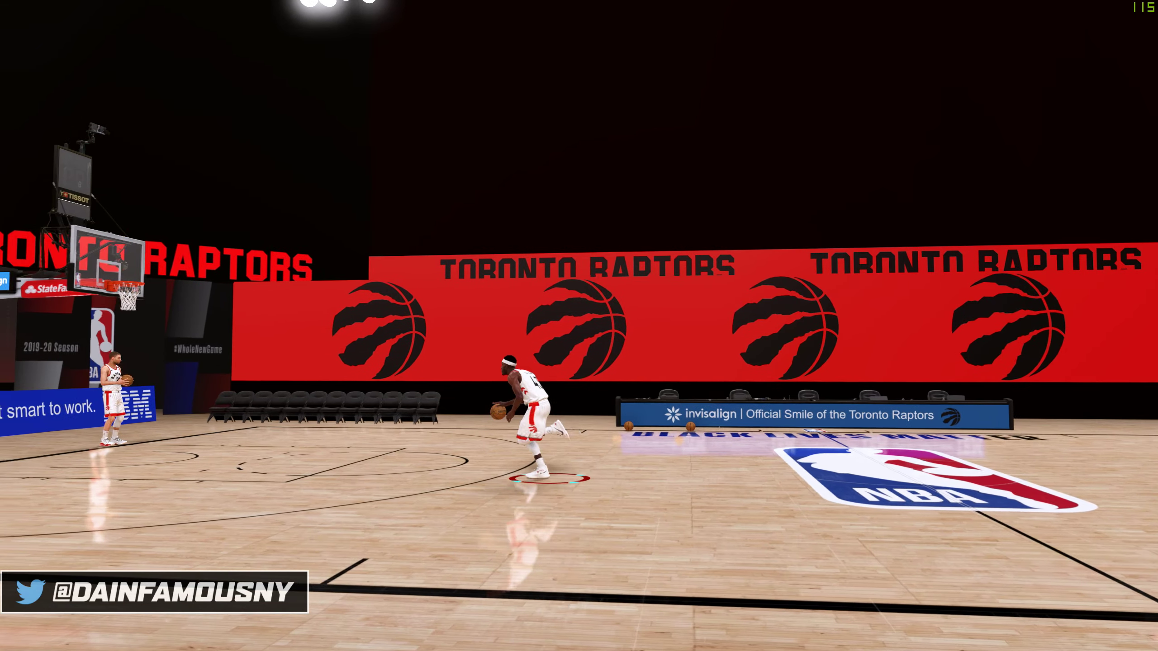